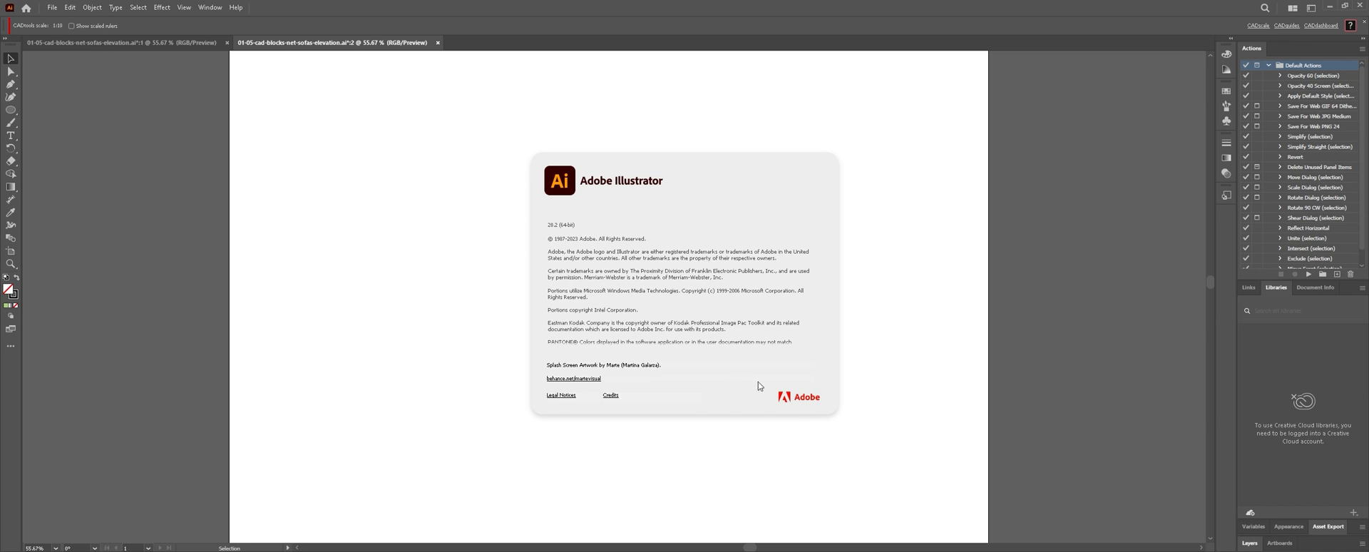
Dismiss the About window, and draw a circle of about 4.2 cm radius and a rectangle about 32.1 × 11.7 cm beside it
{"action": "left_click", "coordinate": [660, 339]}
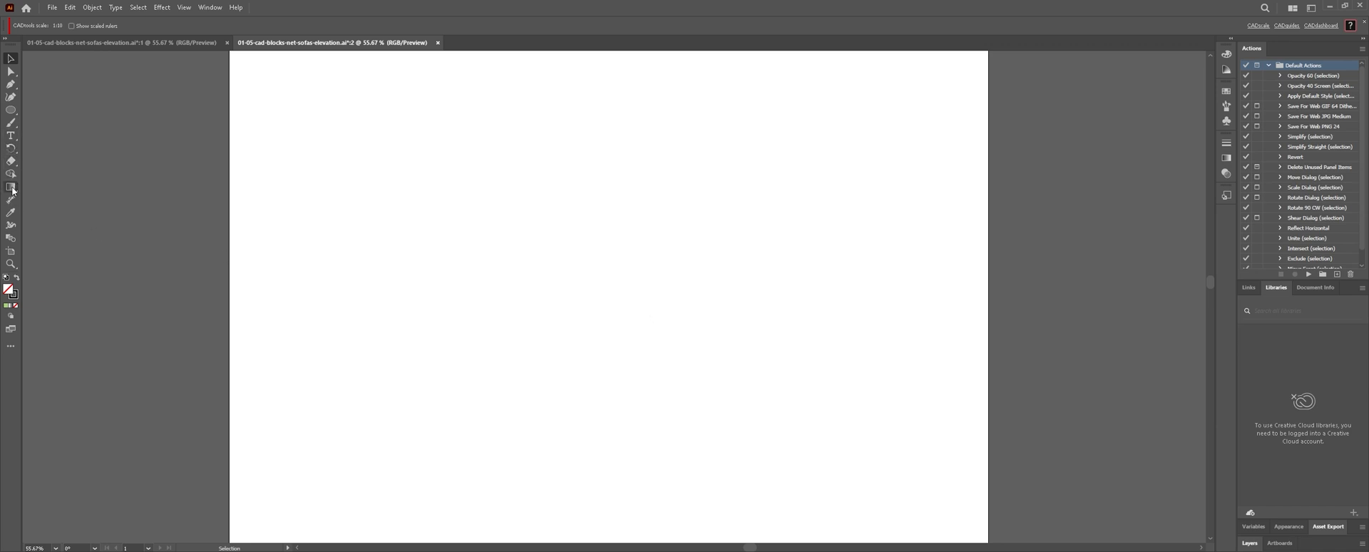
{"action": "left_click_drag", "start_coordinate": [11, 199], "coordinate": [382, 150]}
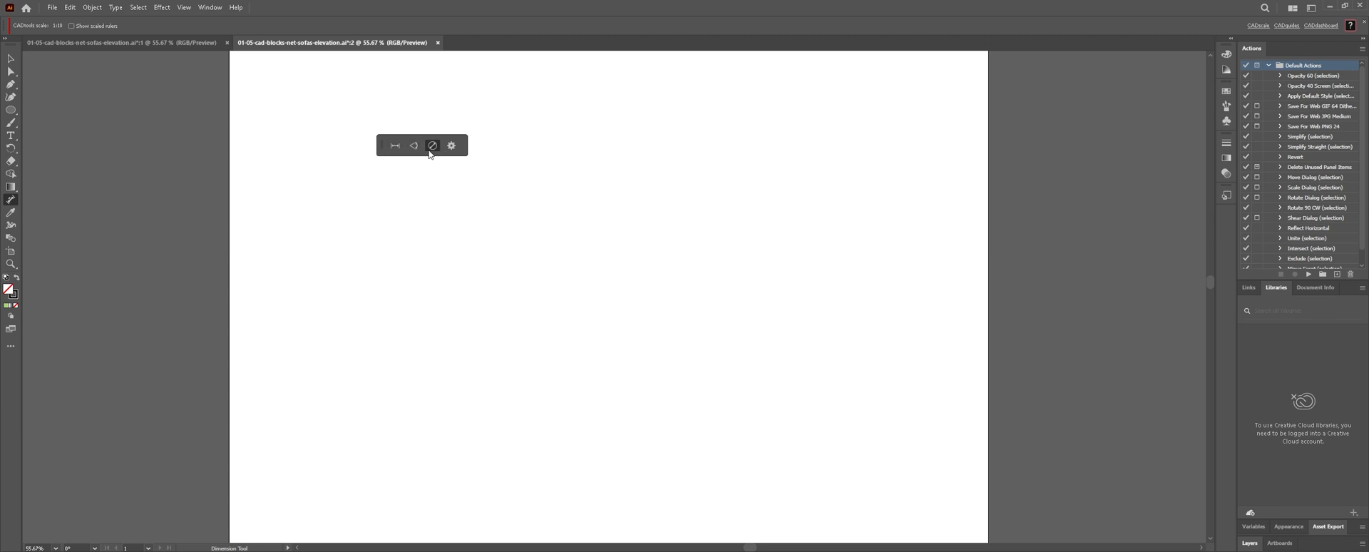
{"action": "left_click", "coordinate": [12, 111]}
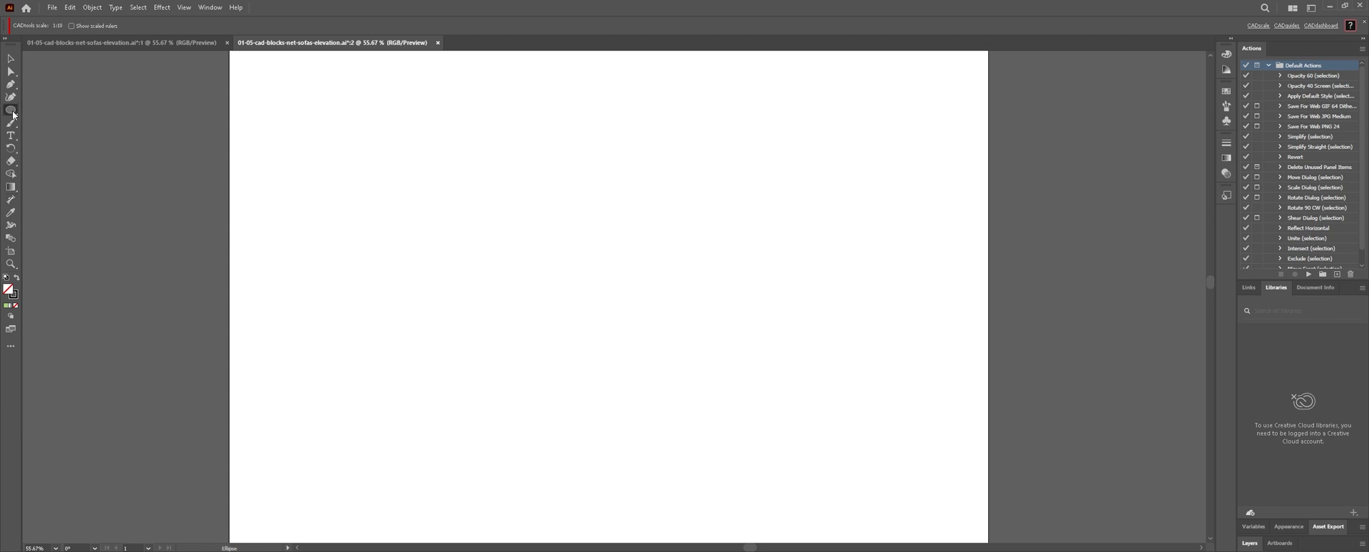
{"action": "left_click_drag", "start_coordinate": [712, 200], "coordinate": [791, 279]}
{"action": "left_click_drag", "start_coordinate": [10, 114], "coordinate": [42, 108]}
{"action": "left_click_drag", "start_coordinate": [312, 187], "coordinate": [617, 298]}
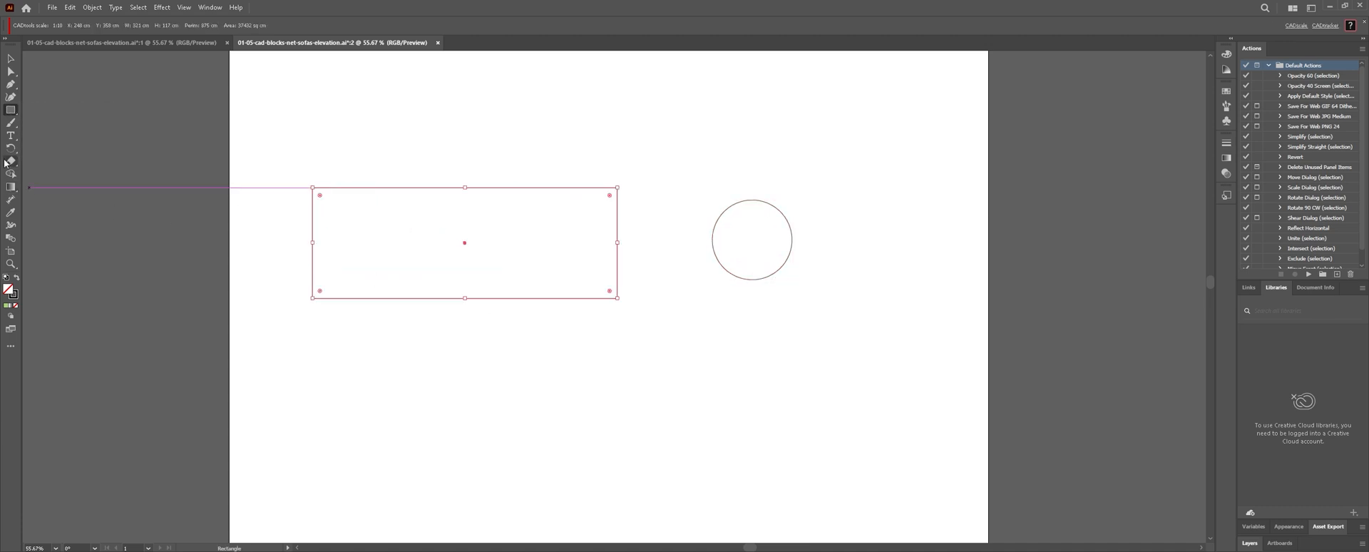
Add linear dimensions for the rectangle's width above its top edge and its height beside the right edge using the Dimension tool
{"action": "left_click", "coordinate": [11, 200]}
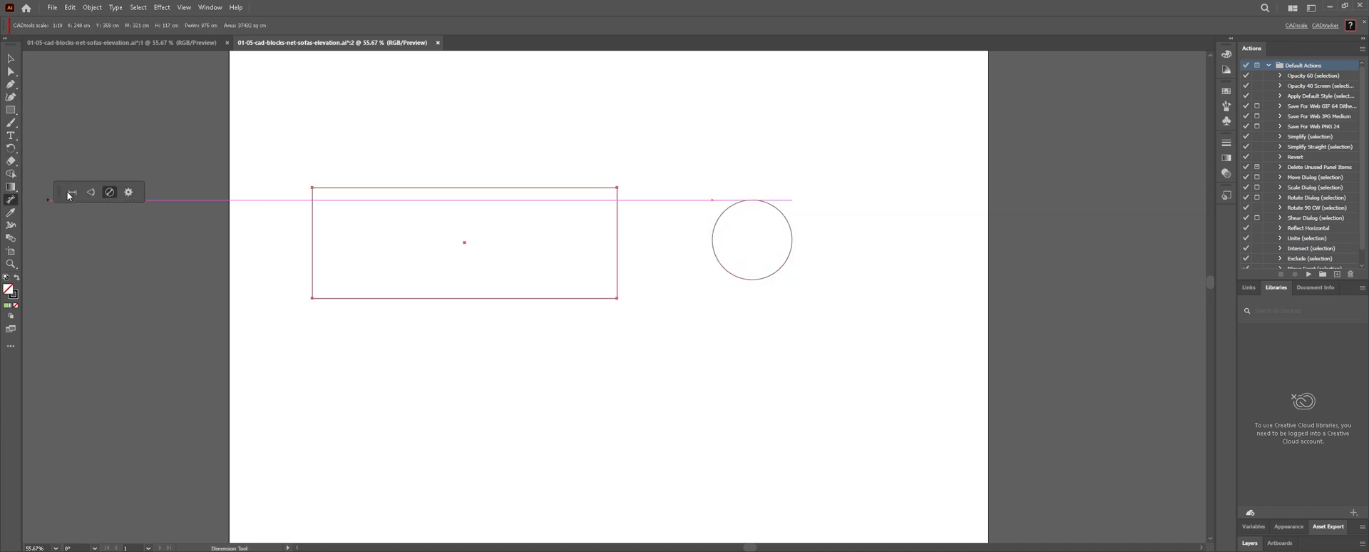
{"action": "left_click_drag", "start_coordinate": [52, 199], "coordinate": [370, 133]}
{"action": "left_click", "coordinate": [386, 128]}
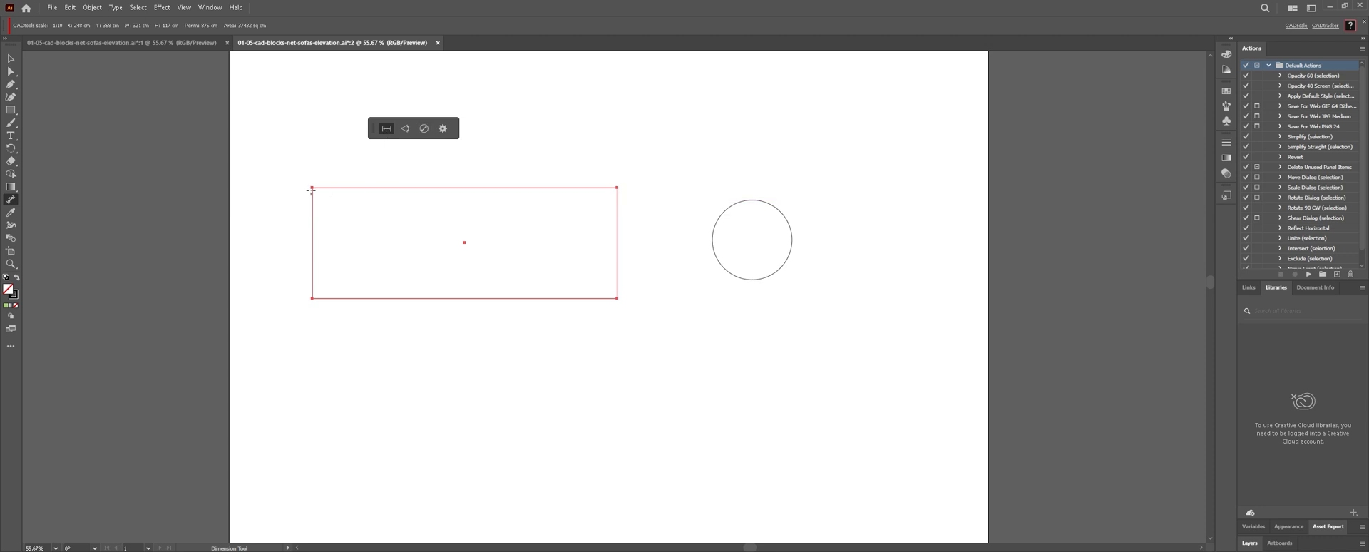
{"action": "left_click_drag", "start_coordinate": [312, 187], "coordinate": [620, 186]}
{"action": "left_click", "coordinate": [617, 187]}
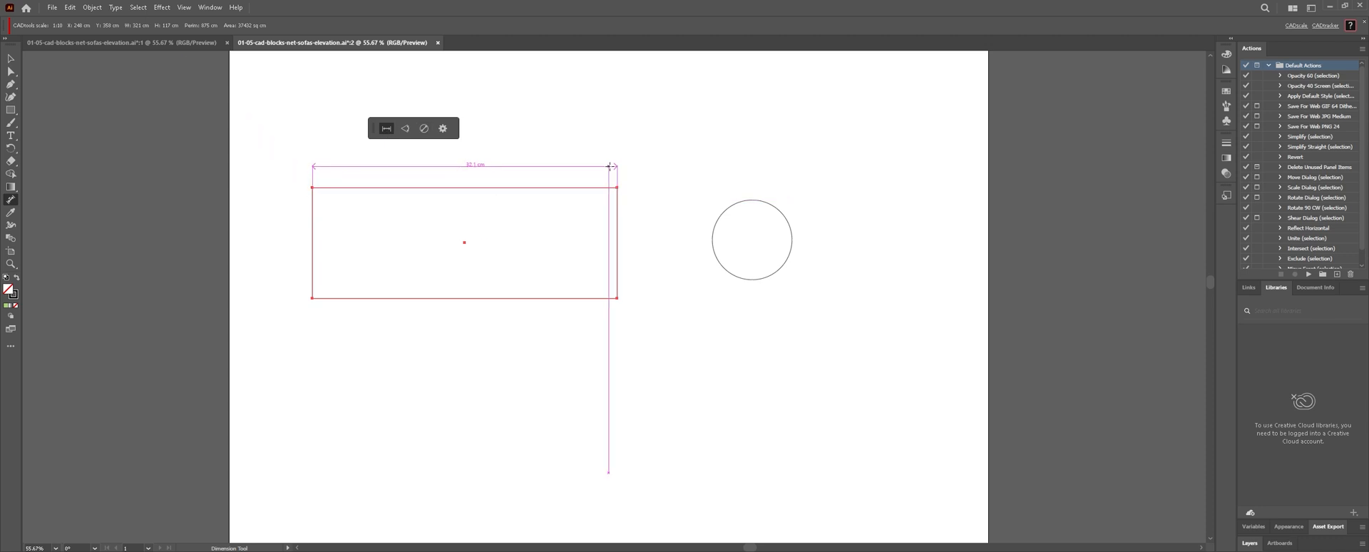
{"action": "left_click", "coordinate": [609, 166]}
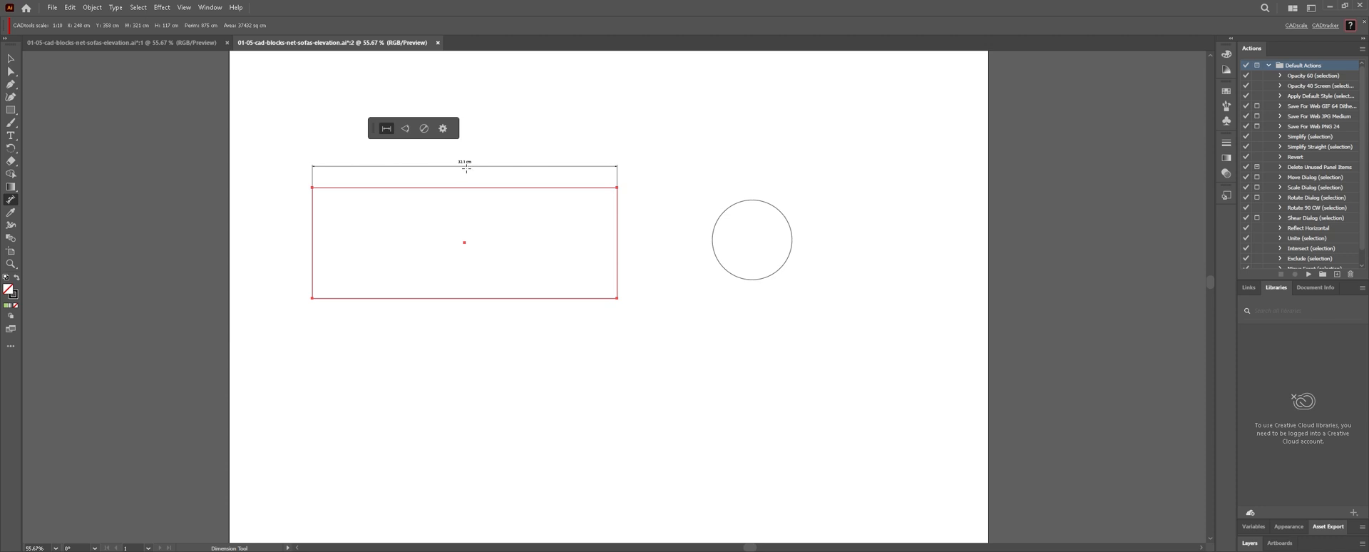
{"action": "left_click_drag", "start_coordinate": [618, 187], "coordinate": [617, 299]}
{"action": "left_click", "coordinate": [639, 244]}
Dimension the angles at the rectangle's two lower corners and the circle's radius
{"action": "left_click", "coordinate": [405, 129]}
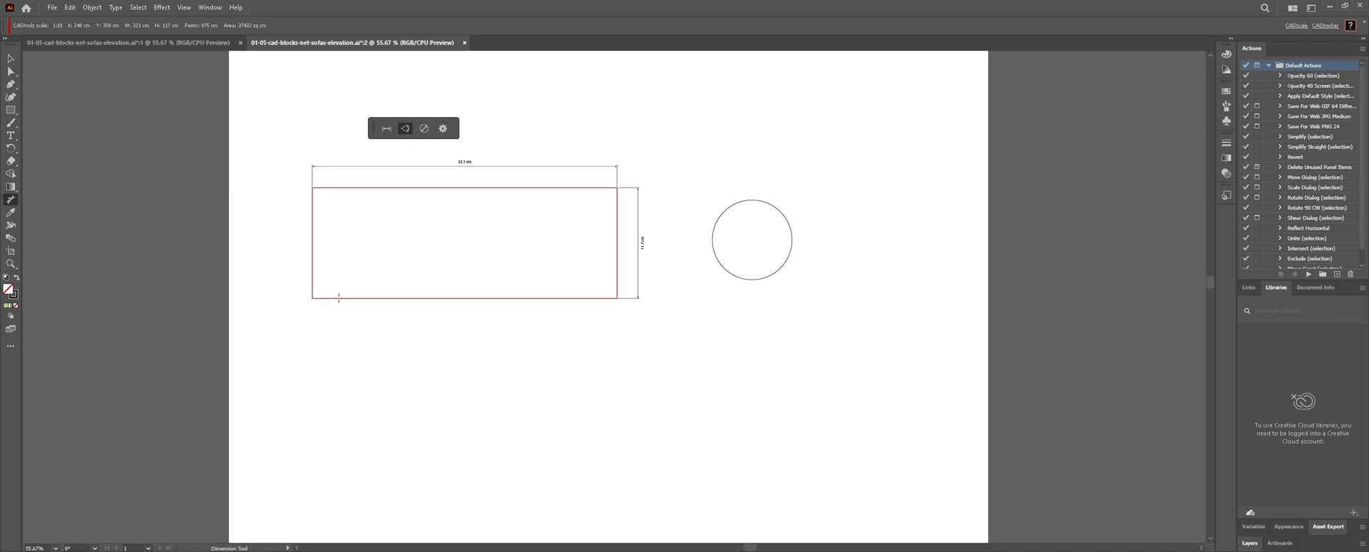
{"action": "left_click", "coordinate": [313, 272]}
{"action": "left_click", "coordinate": [617, 283]}
{"action": "left_click", "coordinate": [763, 202]}
{"action": "scroll", "coordinate": [824, 261], "scroll_direction": "up", "scroll_amount": 2}
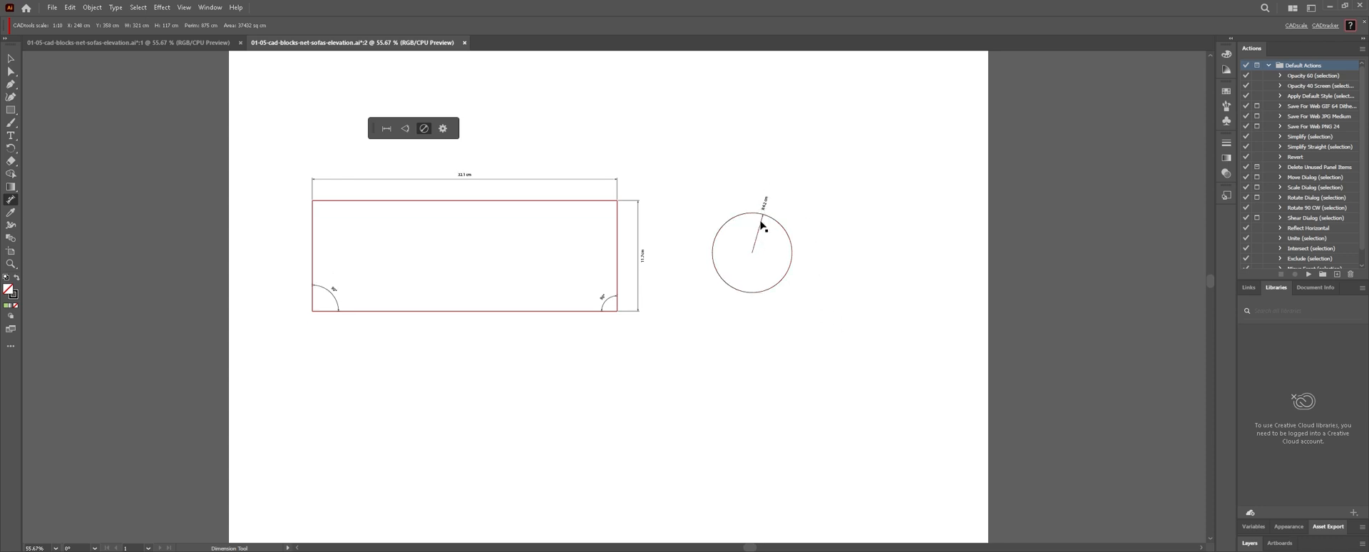
Draw an ellipse about 10.3 cm wide and 8.1 cm high below the circle
{"action": "left_click", "coordinate": [11, 110]}
{"action": "left_click", "coordinate": [50, 132]}
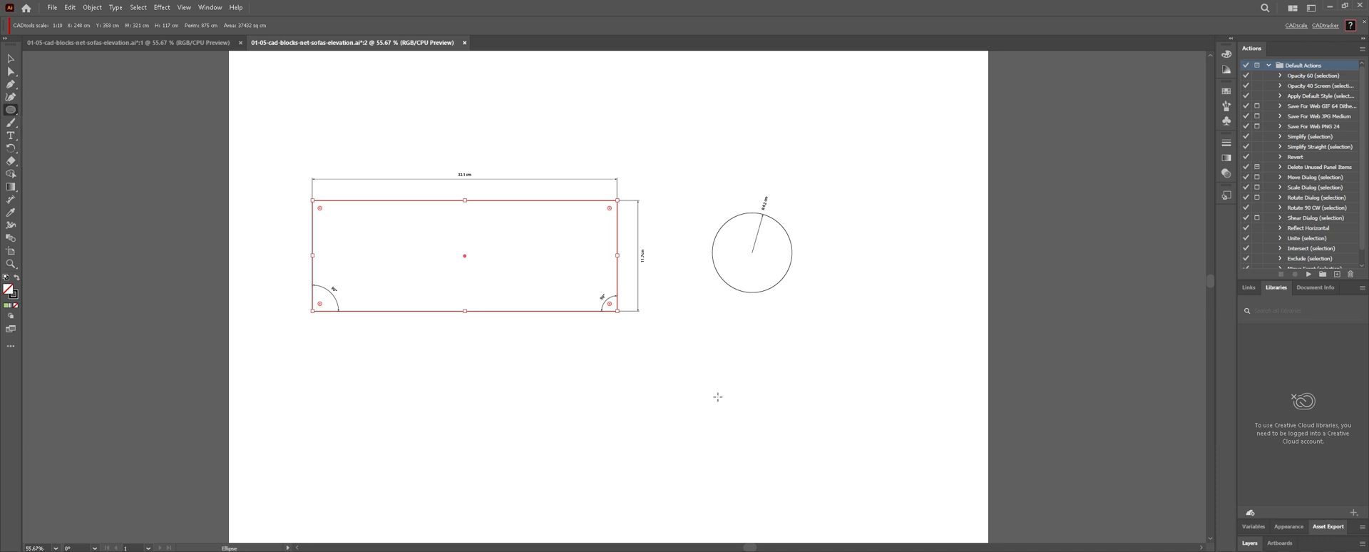
{"action": "mouse_move", "coordinate": [731, 366]}
{"action": "left_mouse_down"}
{"action": "mouse_move", "coordinate": [819, 419]}
{"action": "mouse_move", "coordinate": [829, 442]}
{"action": "left_mouse_up"}
Set the dimension line weight of the rectangle's top width dimension to 2 pt
{"action": "left_click", "coordinate": [10, 200]}
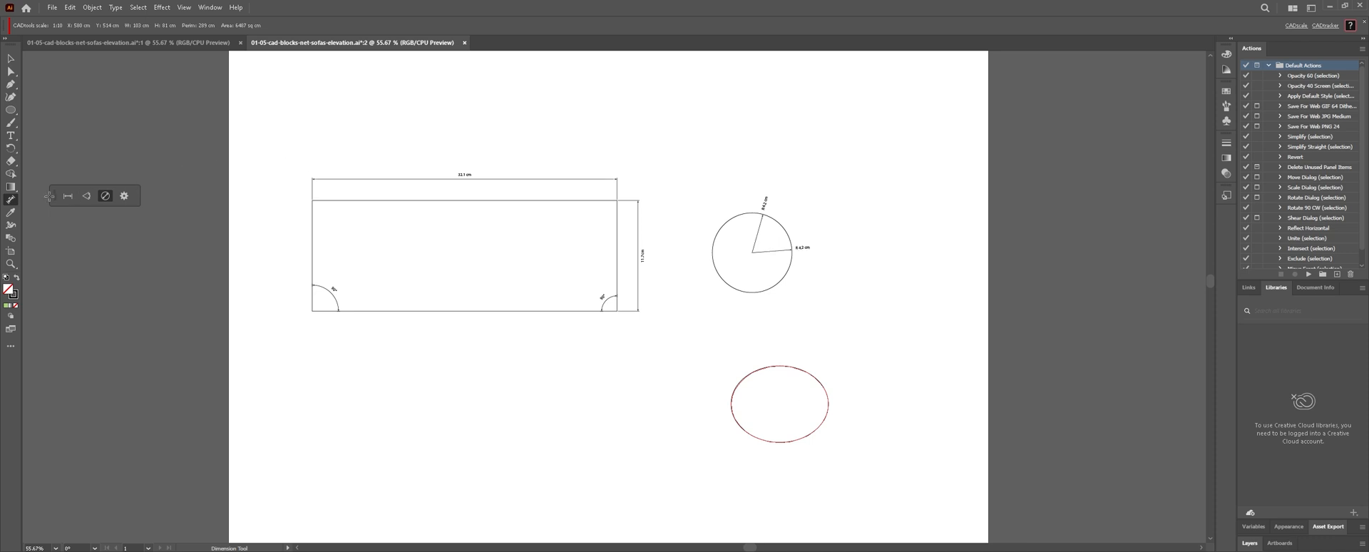
{"action": "left_click_drag", "start_coordinate": [49, 196], "coordinate": [336, 128]}
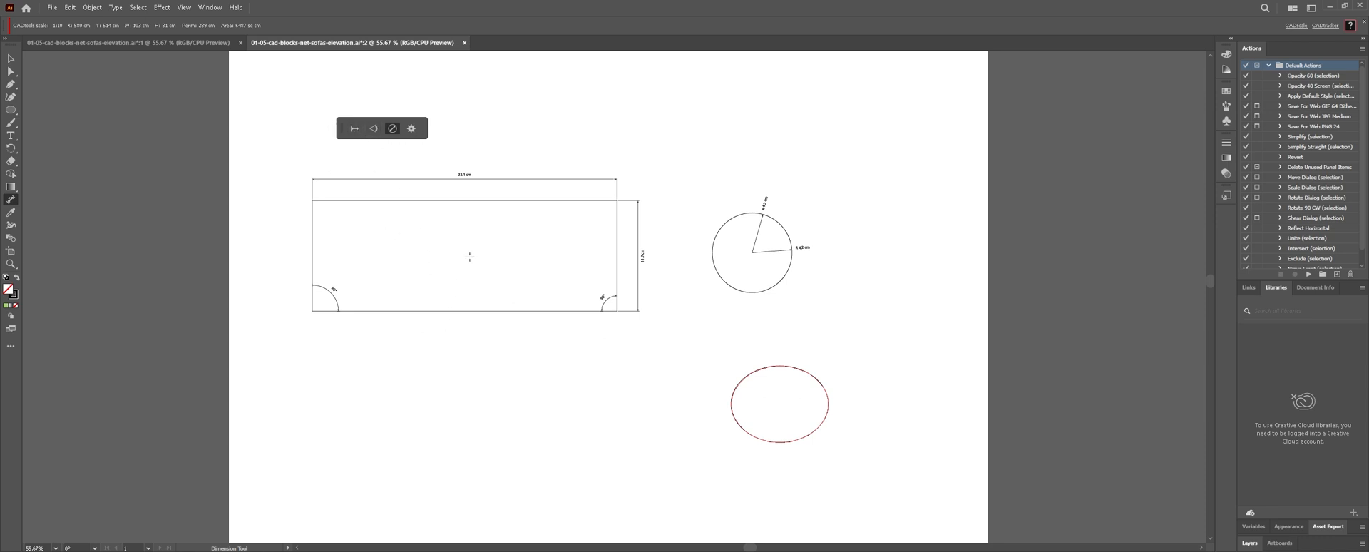
{"action": "left_click", "coordinate": [354, 128]}
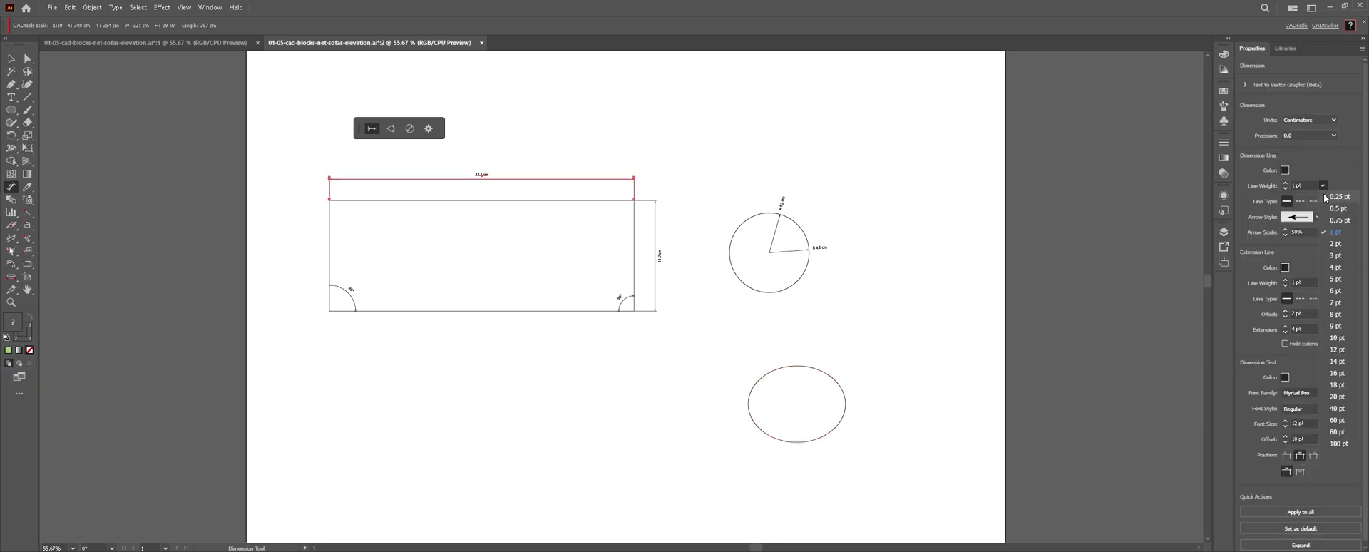
{"action": "left_click", "coordinate": [1335, 243]}
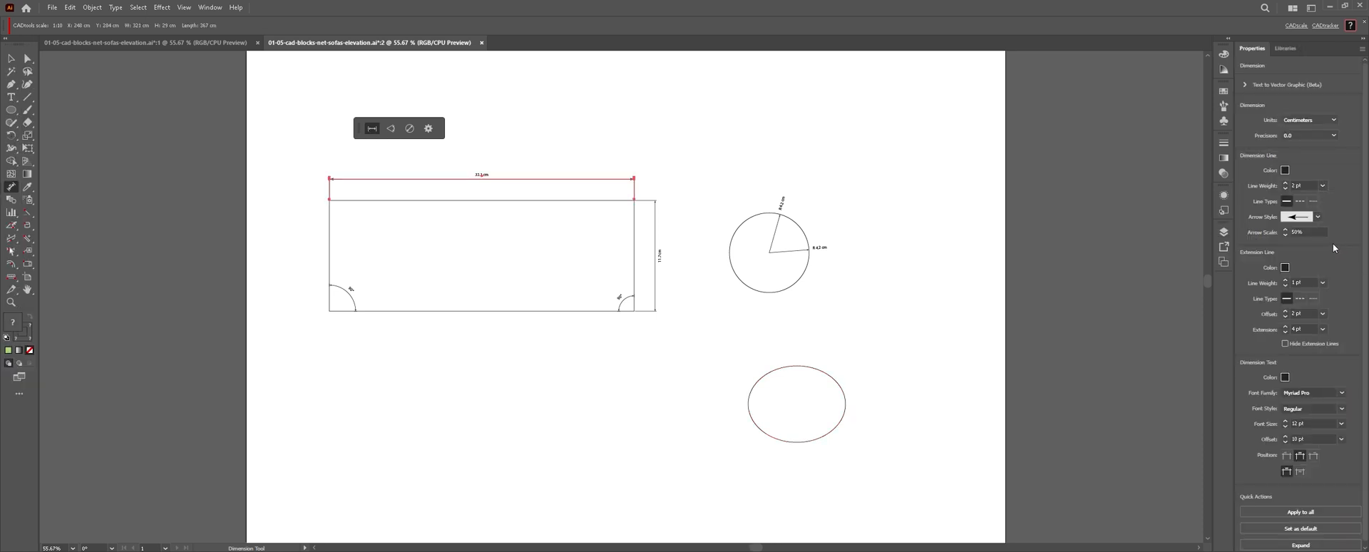
Apply an open arrowhead style to the rectangle's top dimension and increase its arrow scale
{"action": "left_click", "coordinate": [1317, 217]}
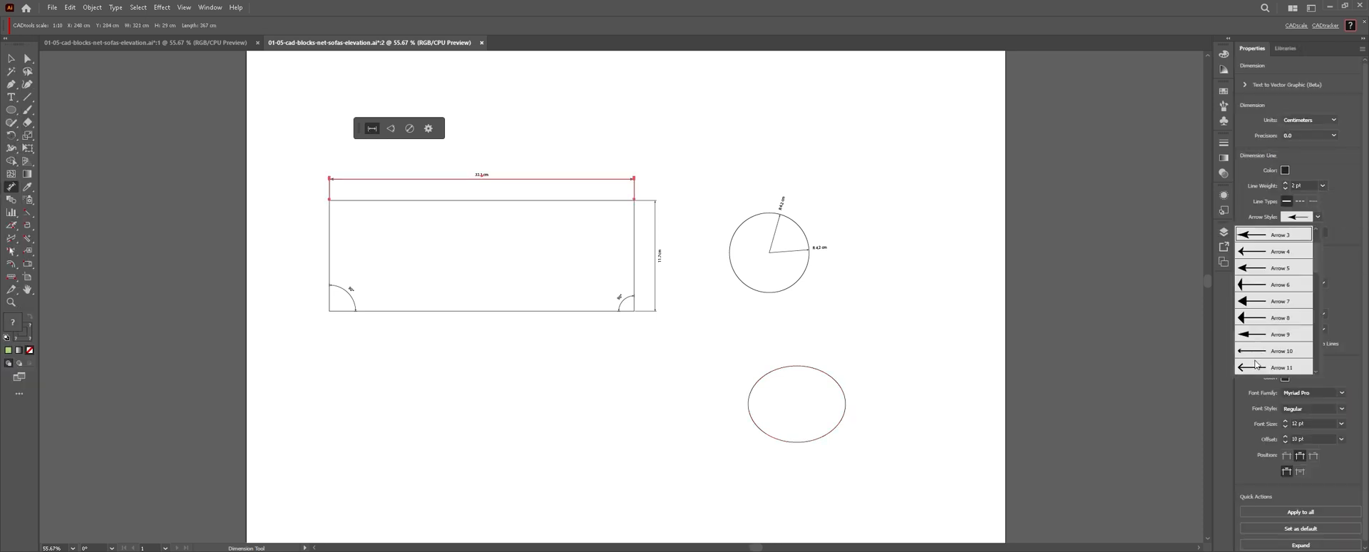
{"action": "scroll", "coordinate": [1255, 364], "scroll_direction": "down", "scroll_amount": 3}
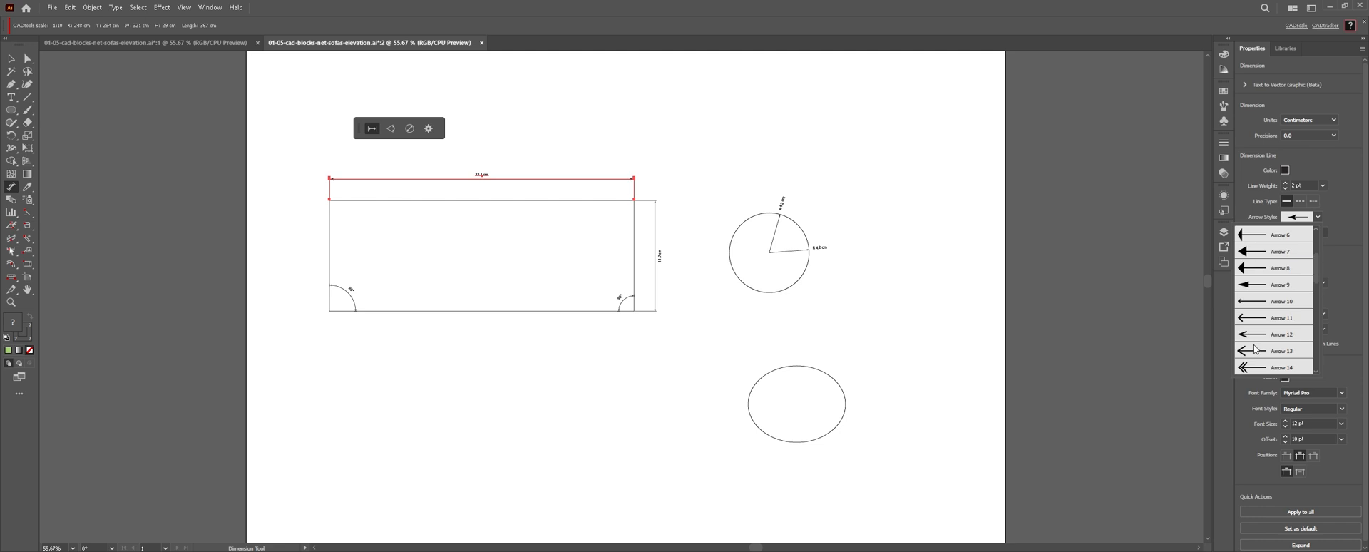
{"action": "scroll", "coordinate": [1256, 349], "scroll_direction": "up", "scroll_amount": 2}
{"action": "scroll", "coordinate": [1256, 349], "scroll_direction": "down", "scroll_amount": 2}
{"action": "left_click", "coordinate": [1252, 335]}
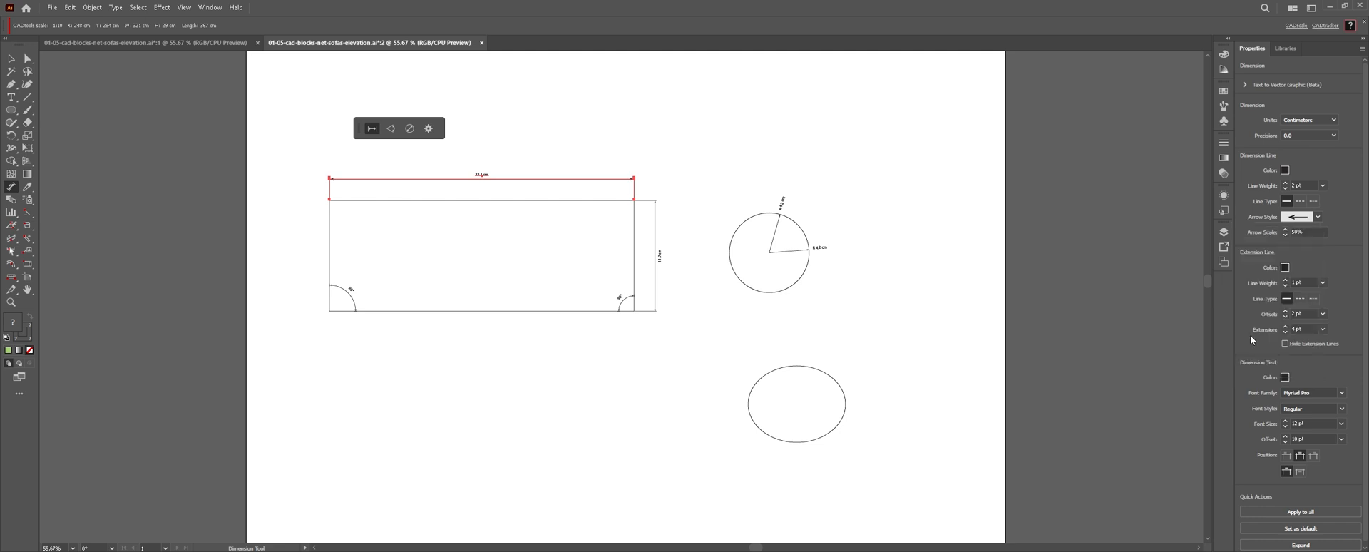
{"action": "left_click", "coordinate": [1284, 231]}
{"action": "left_click", "coordinate": [1284, 231]}
{"action": "left_click", "coordinate": [1285, 230]}
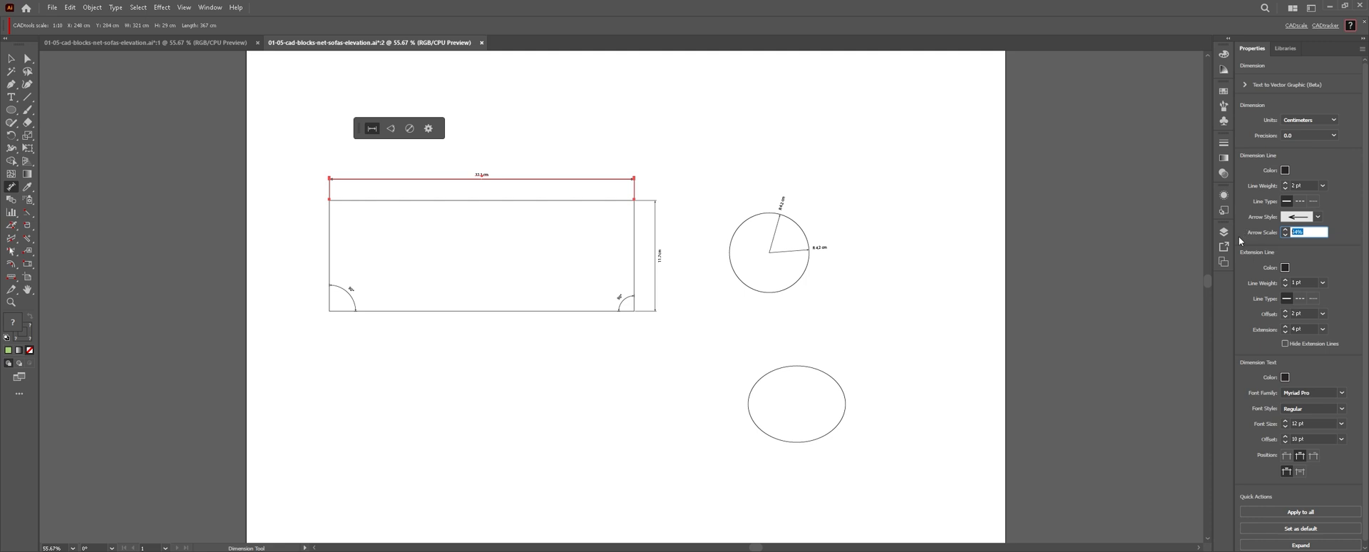
Check the version and activation information of the Hot Door CADtools plug-in
{"action": "left_click", "coordinate": [235, 7]}
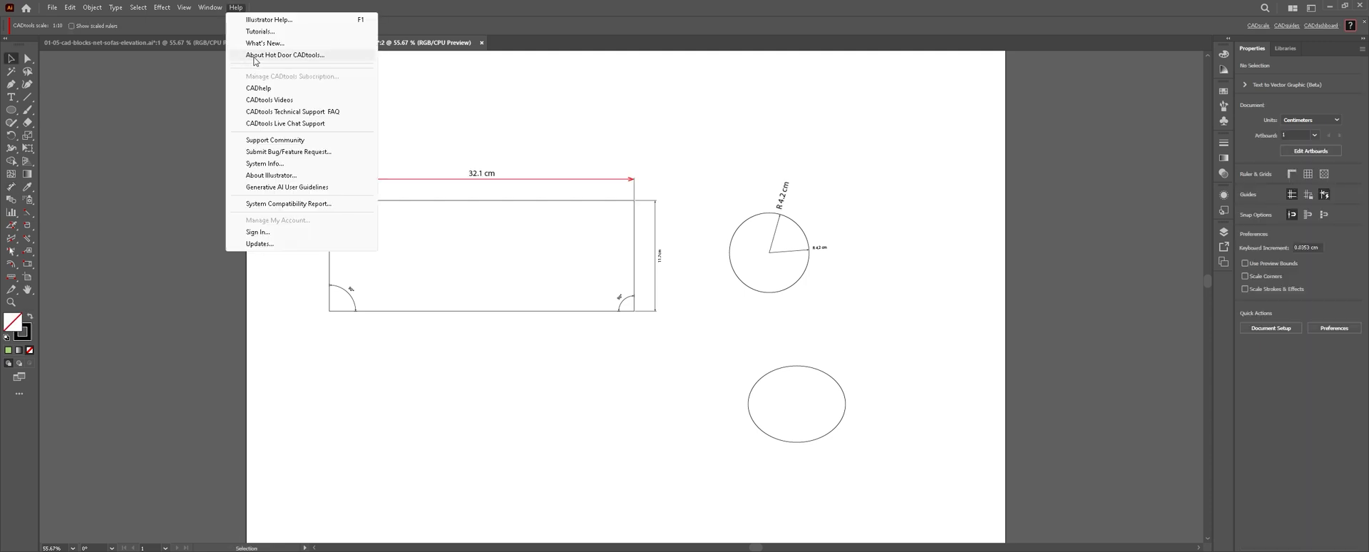
{"action": "left_click", "coordinate": [288, 57]}
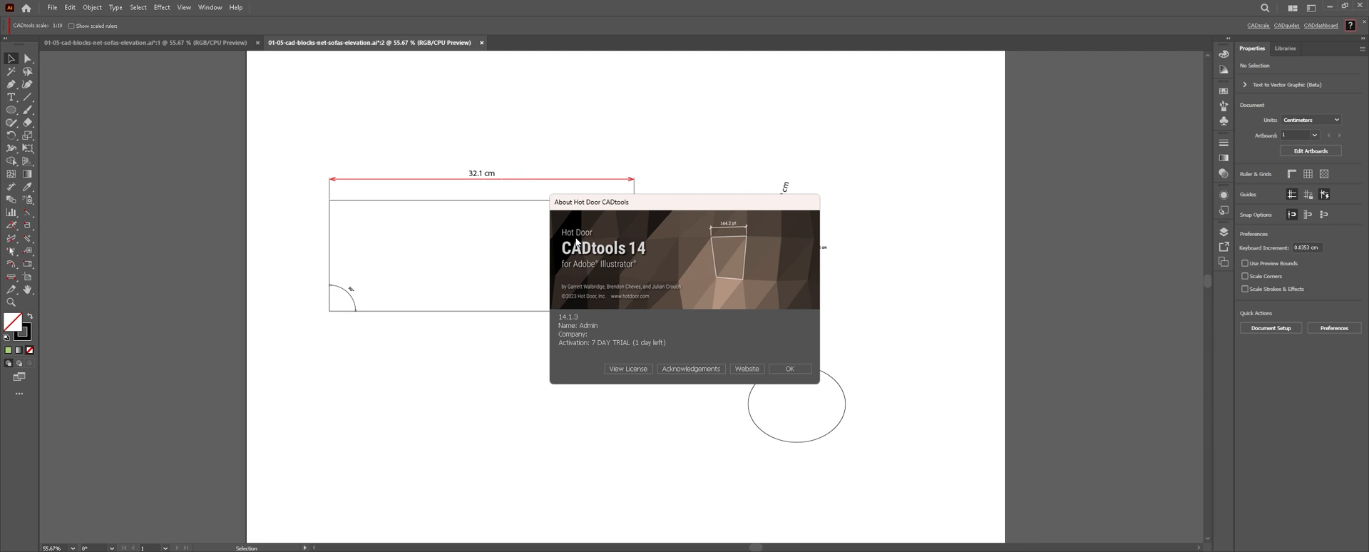
{"action": "left_click", "coordinate": [794, 368]}
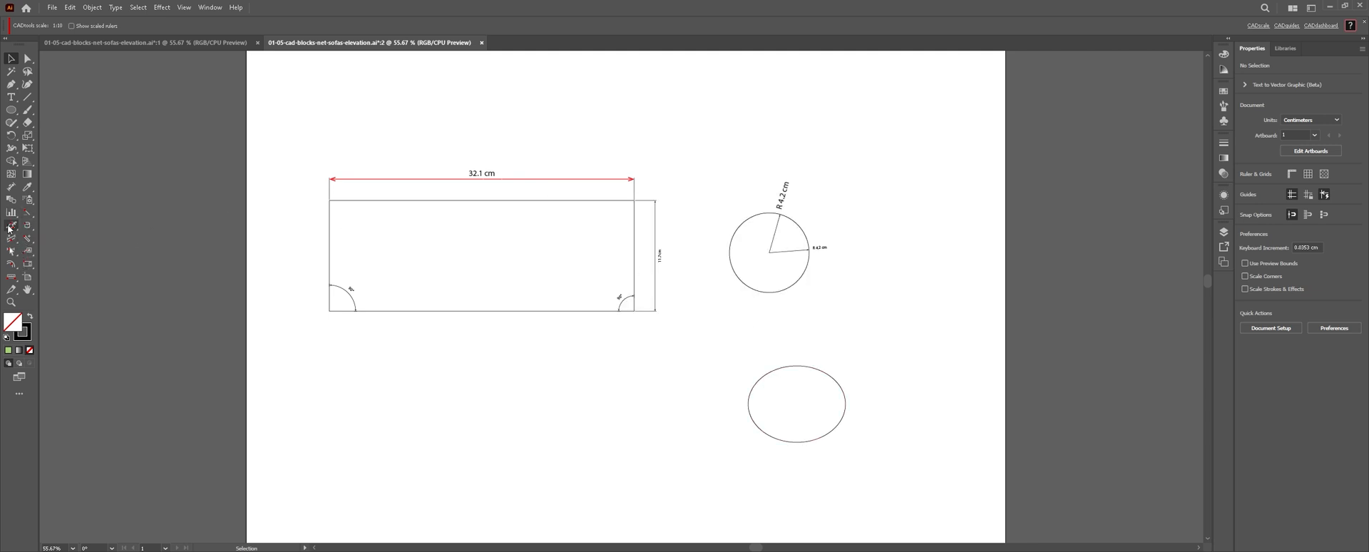
Dimension the rectangle's bottom edge with the CADtools Universal Dimension tool, place the dimension below it, and deselect it
{"action": "left_click_drag", "start_coordinate": [9, 228], "coordinate": [53, 225]}
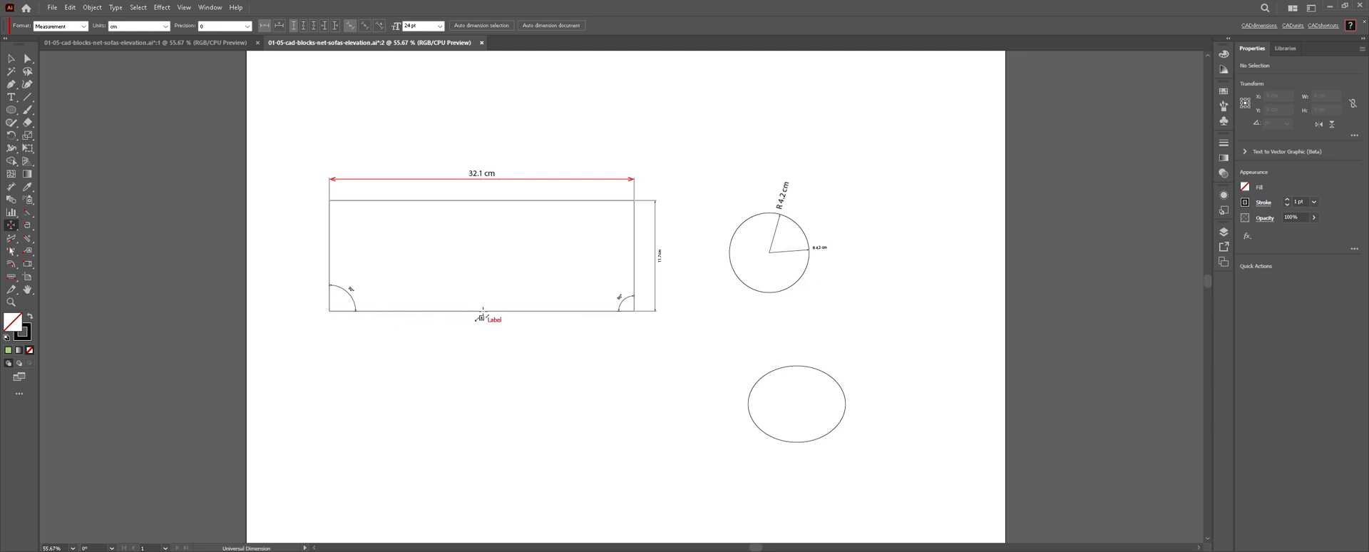
{"action": "left_click", "coordinate": [482, 311]}
{"action": "left_click", "coordinate": [480, 368]}
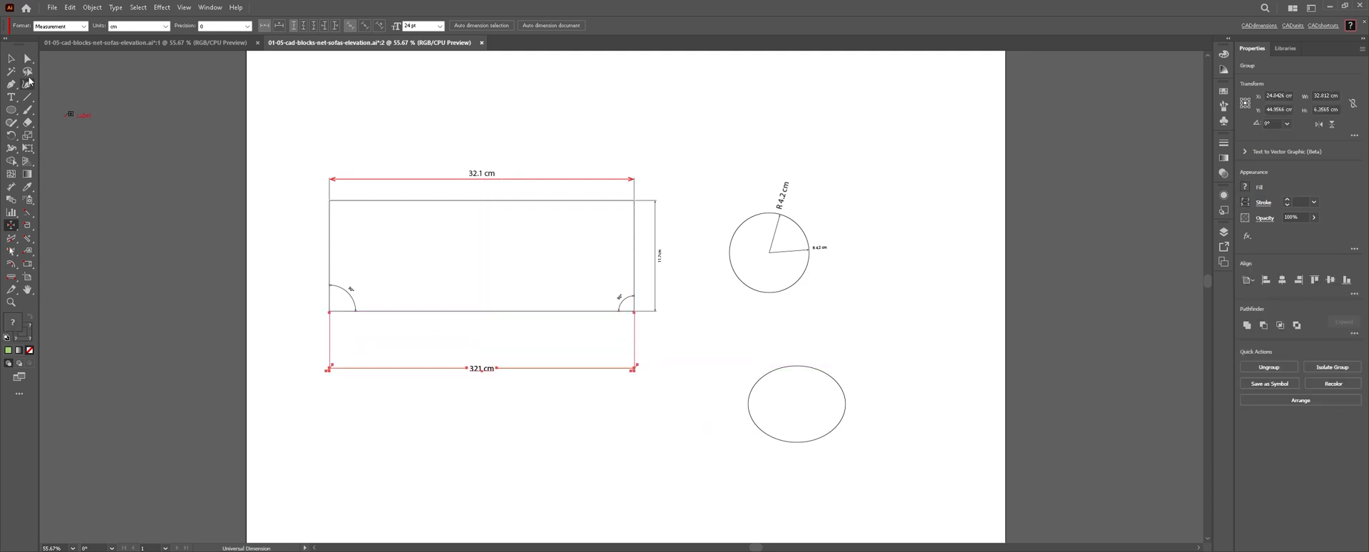
{"action": "left_click", "coordinate": [12, 59]}
{"action": "left_click", "coordinate": [557, 446]}
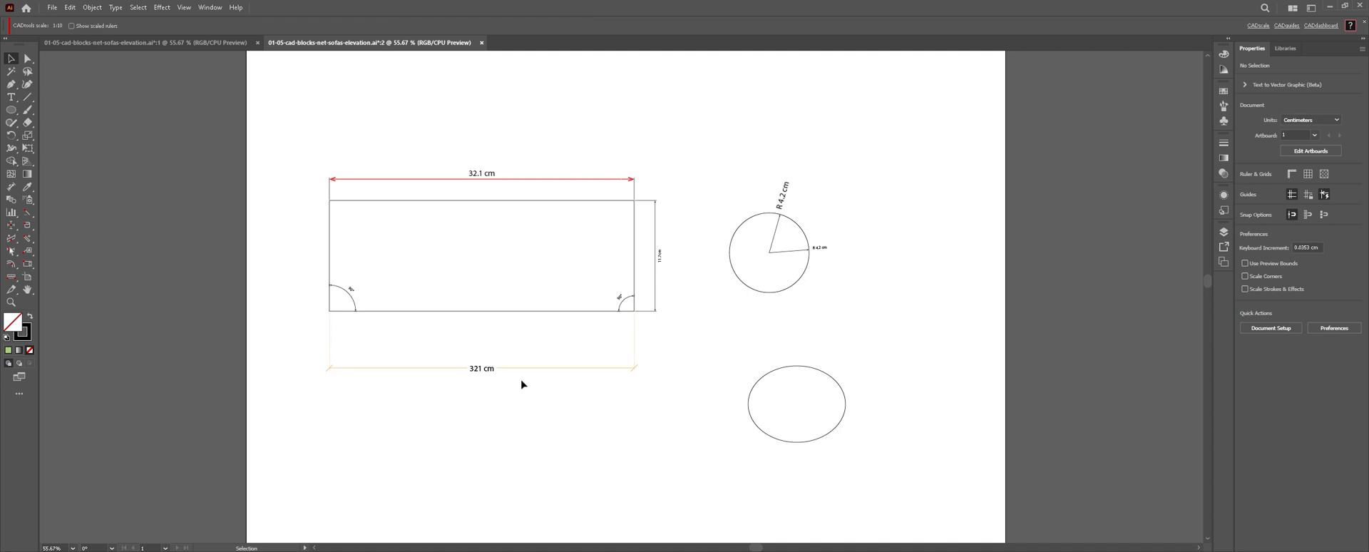
Examine the text, tick marks and extension lines of the CADtools dimension beneath the rectangle at close range
{"action": "key", "text": "z"}
{"action": "left_click_drag", "start_coordinate": [462, 391], "coordinate": [550, 241]}
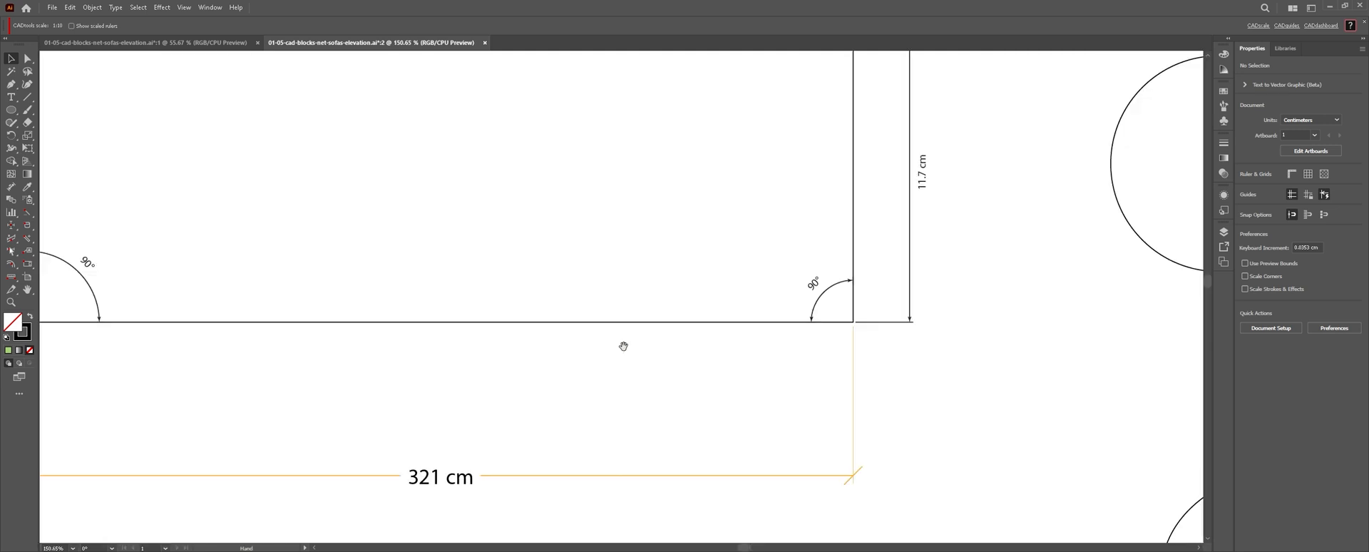
{"action": "key", "text": "h"}
{"action": "left_click_drag", "start_coordinate": [538, 314], "coordinate": [678, 202]}
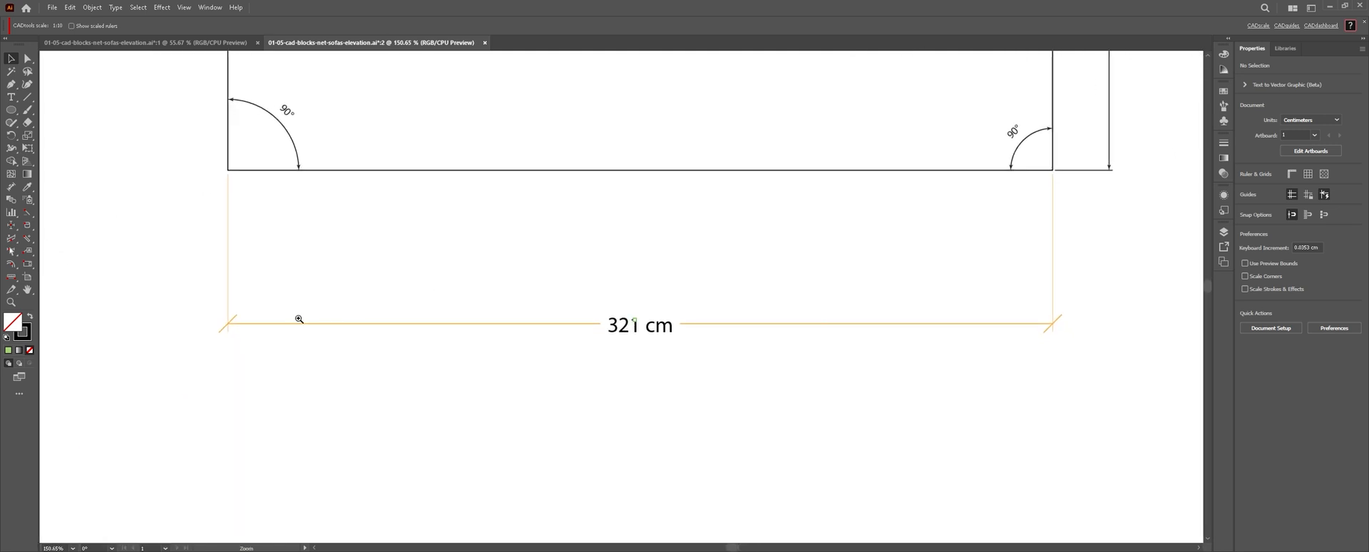
{"action": "key", "text": "z"}
{"action": "left_click_drag", "start_coordinate": [173, 282], "coordinate": [278, 348]}
{"action": "key", "text": "h"}
{"action": "key", "text": "ctrl+0"}
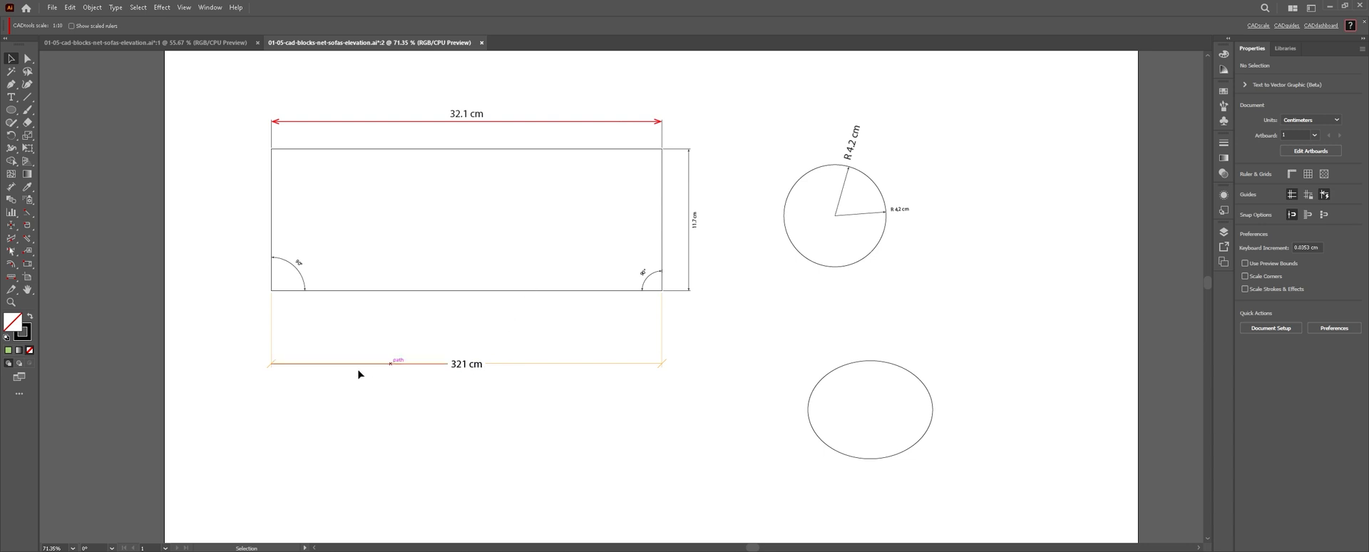
Add a CADtools label with a leader running from inside the rectangle to the space between the circle and the ellipse
{"action": "left_click", "coordinate": [450, 366]}
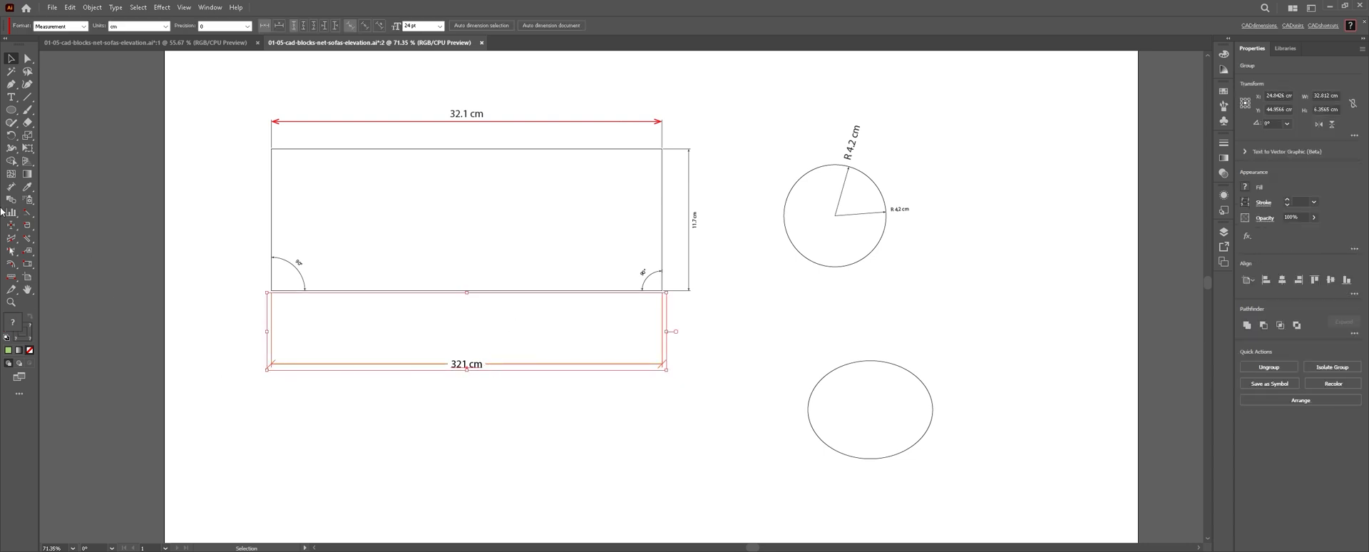
{"action": "left_click", "coordinate": [27, 252]}
{"action": "left_click", "coordinate": [32, 254]}
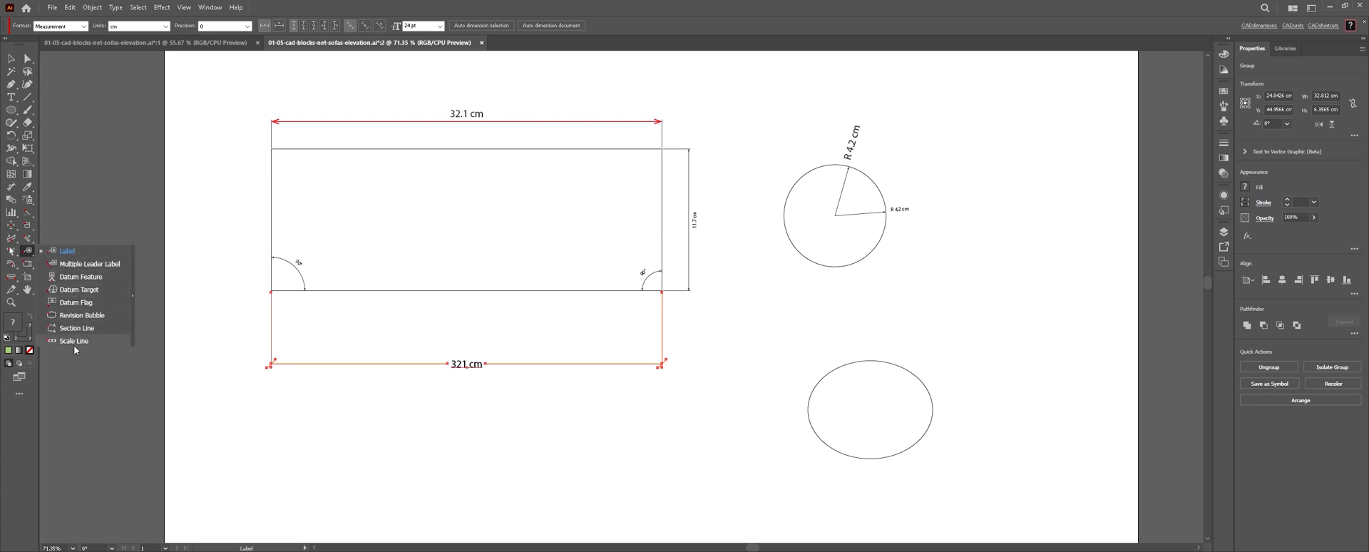
{"action": "left_click", "coordinate": [79, 251]}
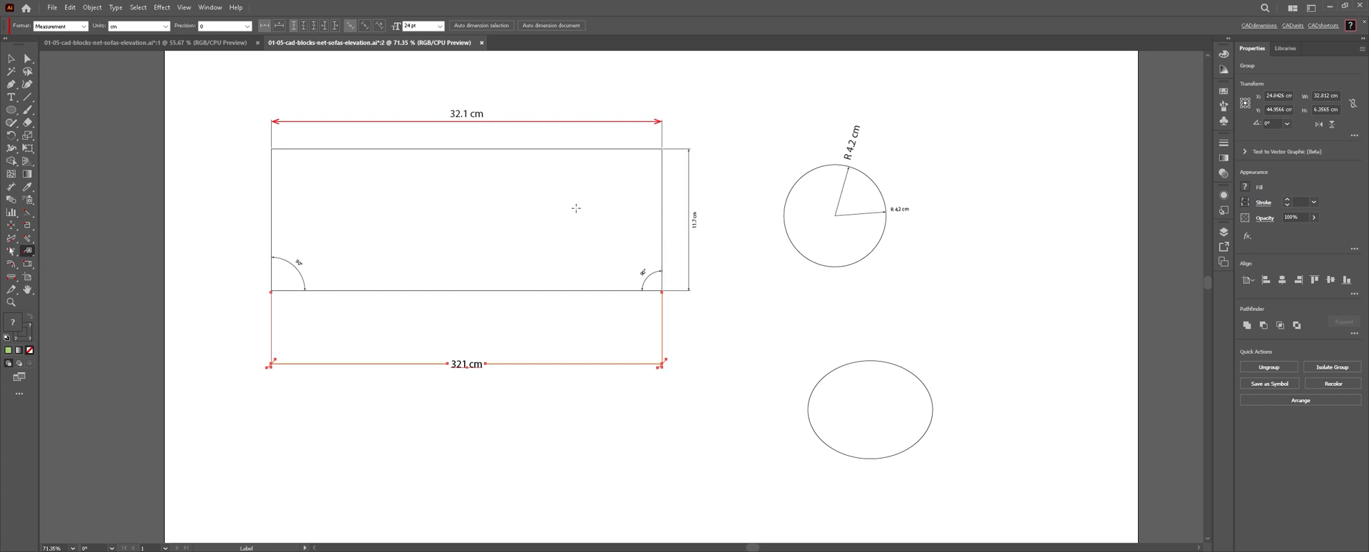
{"action": "left_click_drag", "start_coordinate": [575, 208], "coordinate": [808, 314]}
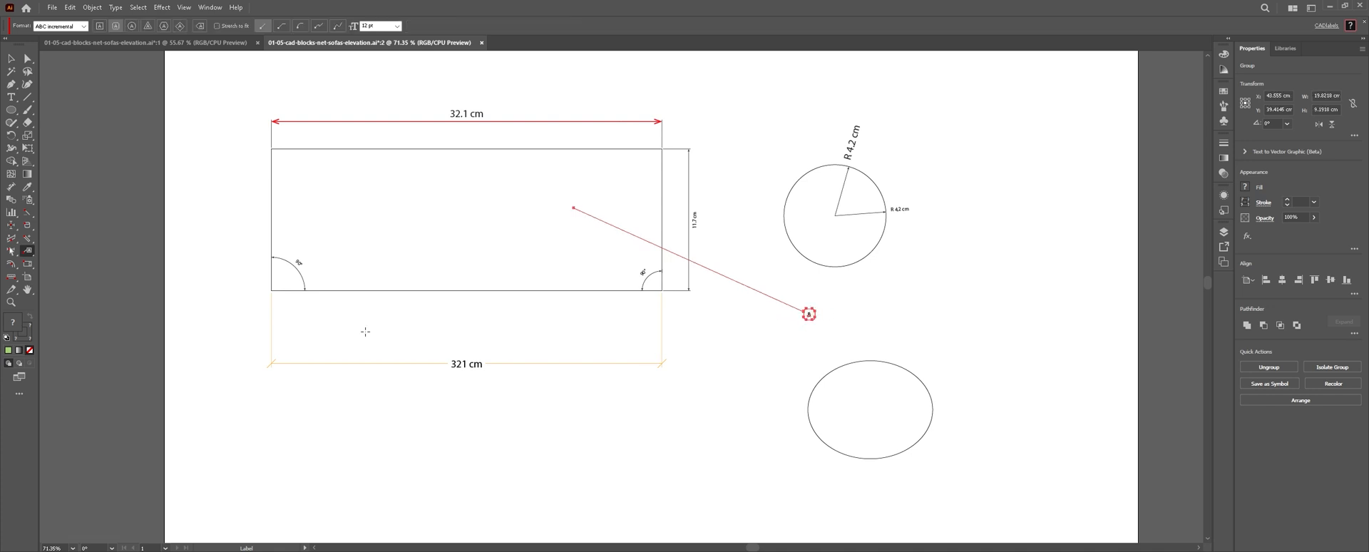
Choose the last border shape in the CADlabels settings and add a second label from inside the rectangle to just beside the ellipse
{"action": "double_click", "coordinate": [27, 250]}
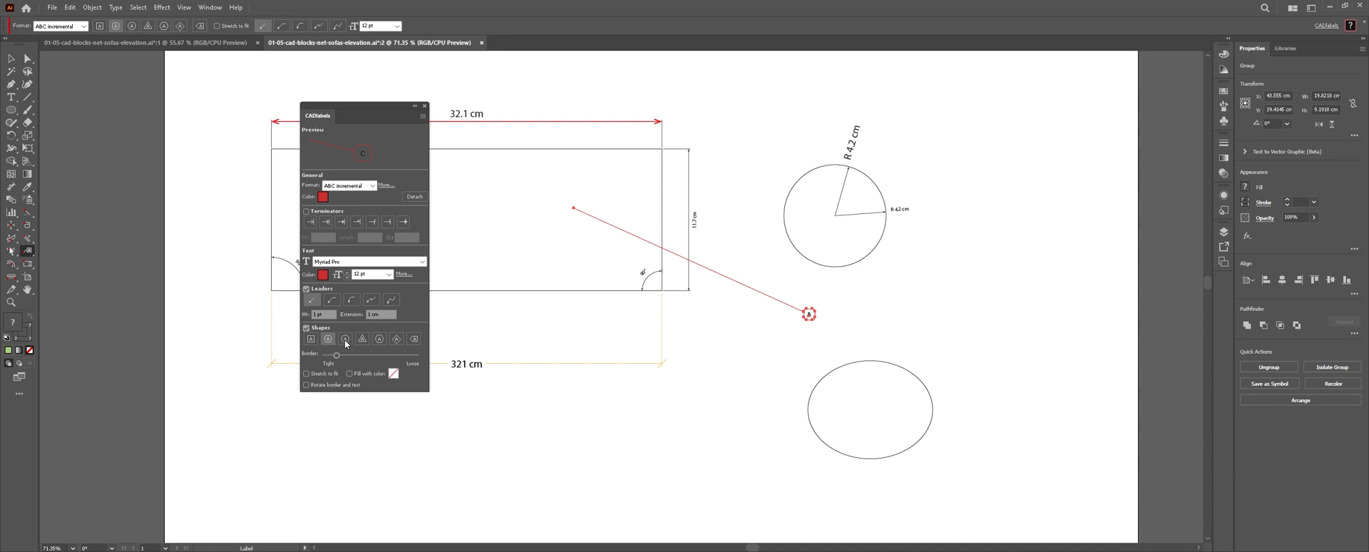
{"action": "left_click", "coordinate": [414, 340]}
{"action": "left_click_drag", "start_coordinate": [584, 243], "coordinate": [753, 368]}
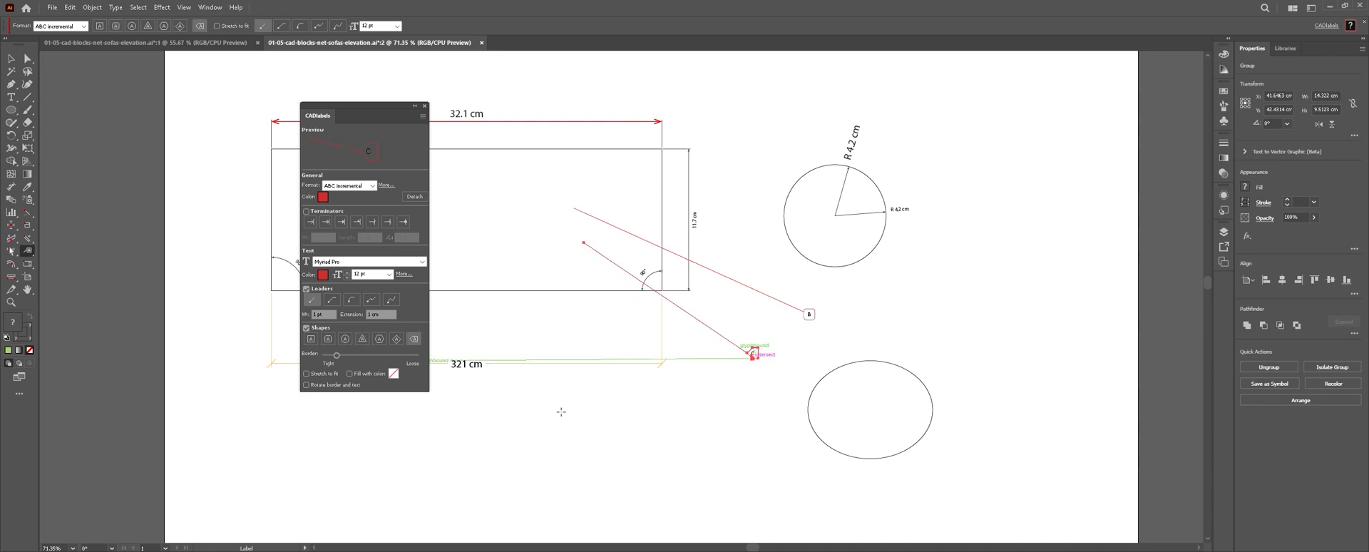
Try the Geometry and ABC incremental formats for CADtools labels, and settle on the Custom text format
{"action": "left_click", "coordinate": [372, 186]}
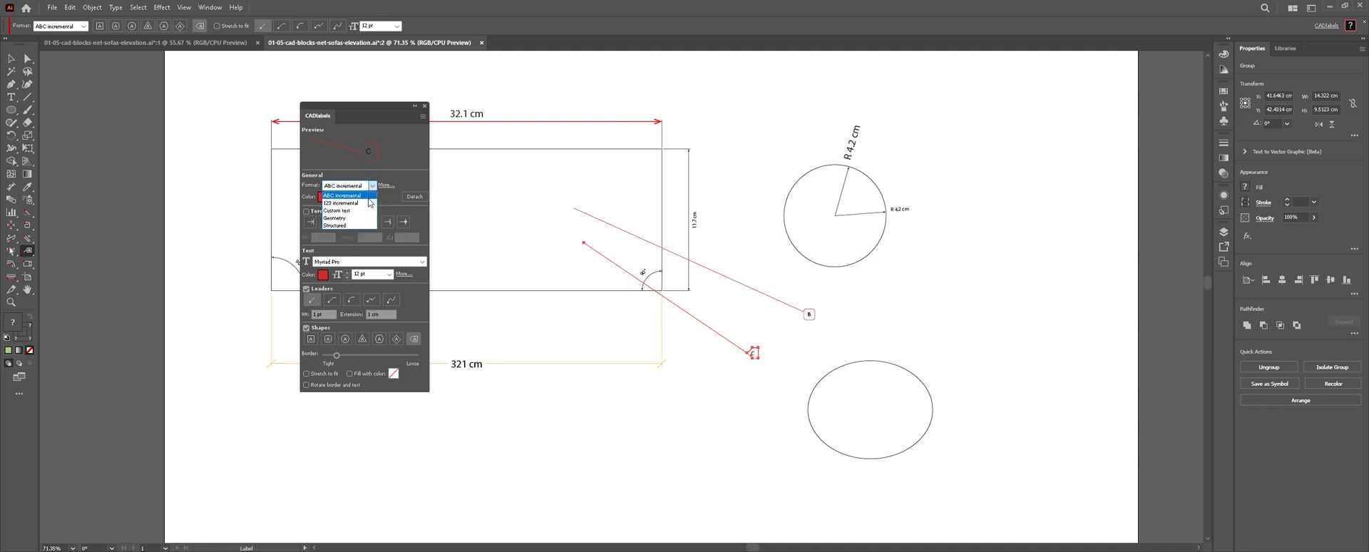
{"action": "left_click", "coordinate": [360, 219]}
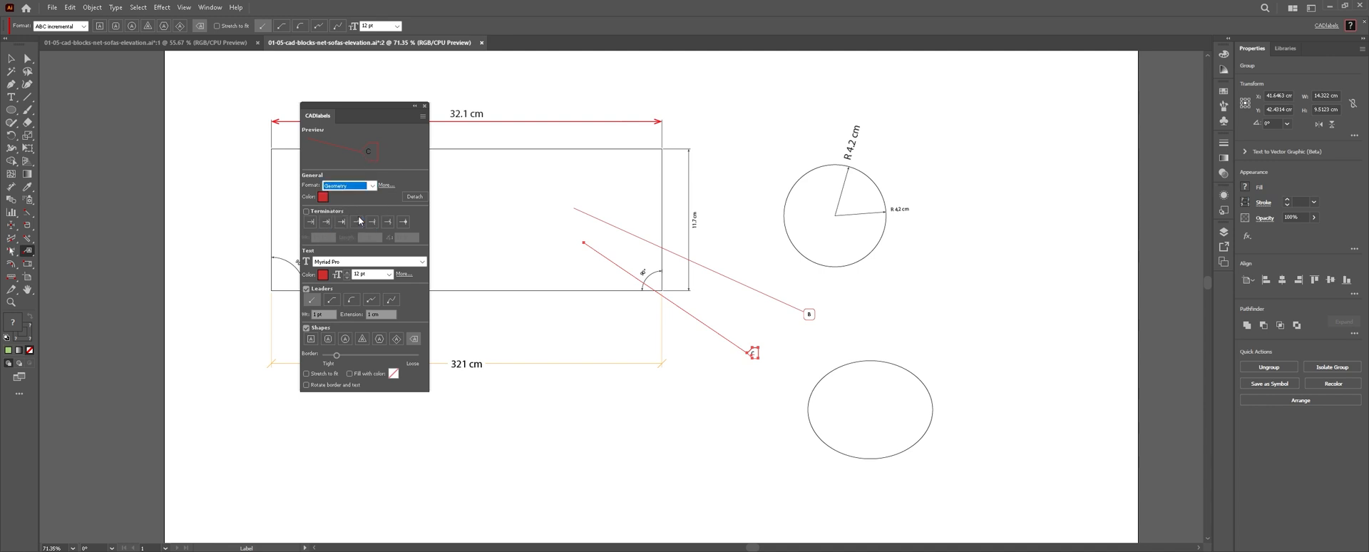
{"action": "left_click", "coordinate": [371, 187]}
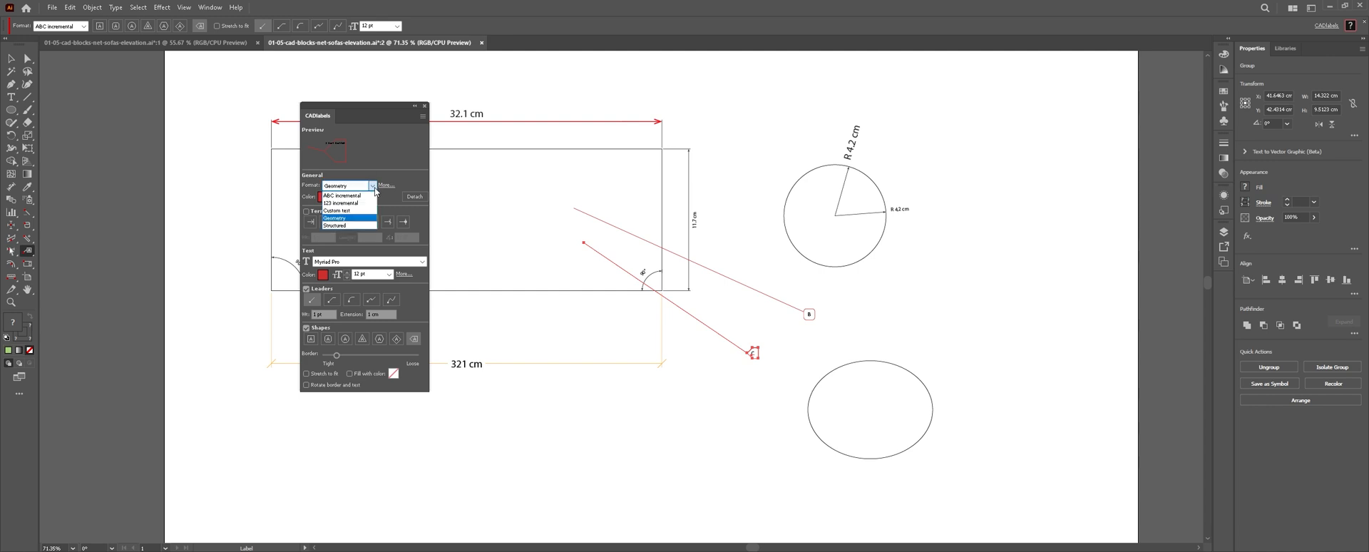
{"action": "left_click", "coordinate": [356, 191]}
{"action": "left_click", "coordinate": [372, 186]}
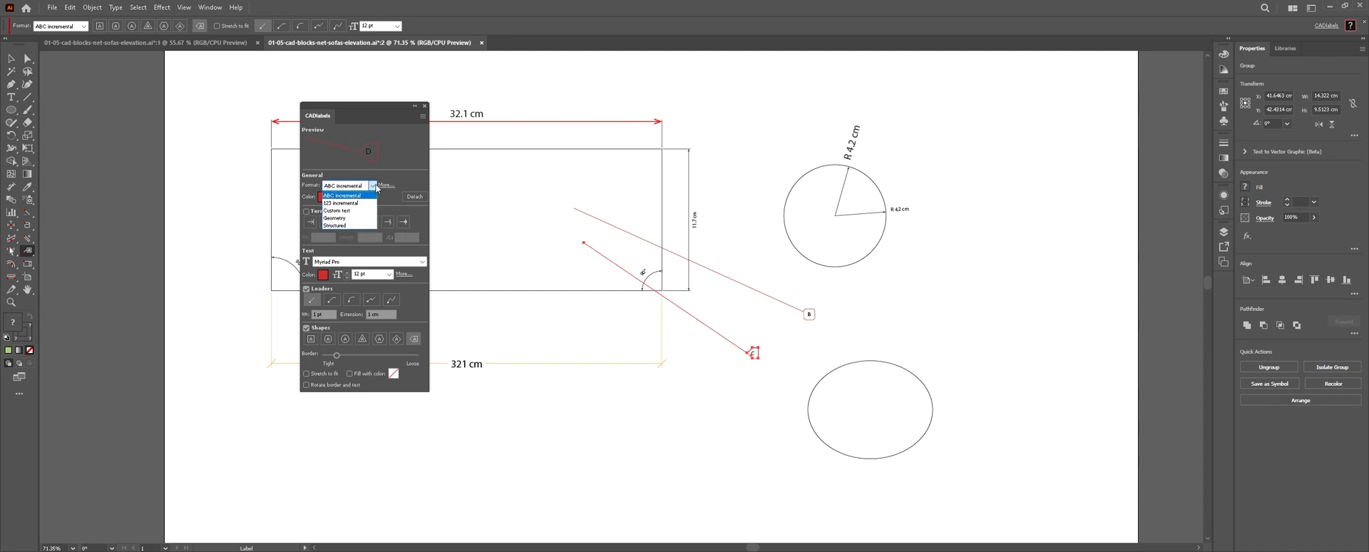
{"action": "left_click", "coordinate": [347, 211]}
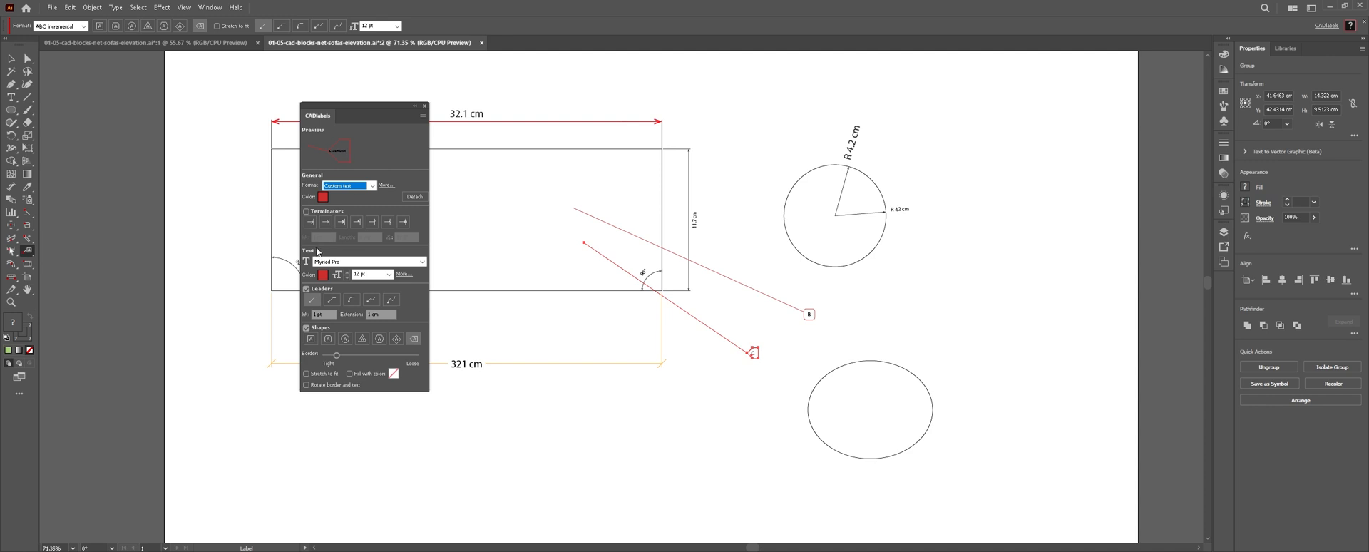
Set the label text size to 24 pt and add a custom text label with its leader running from inside the rectangle to below it
{"action": "left_click", "coordinate": [389, 275]}
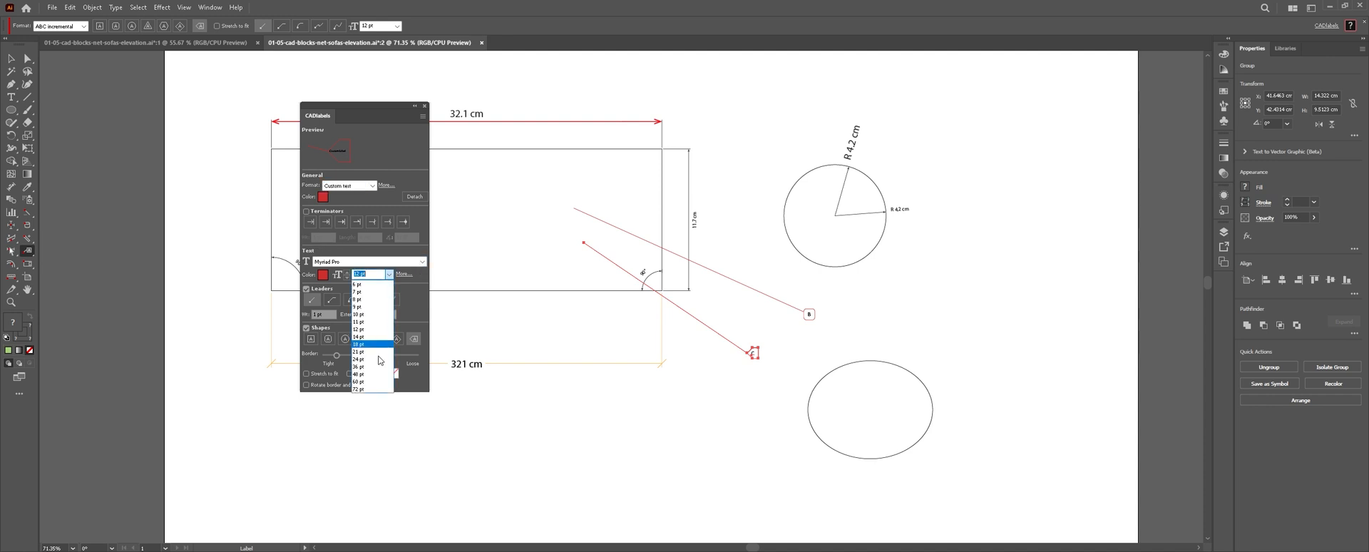
{"action": "left_click", "coordinate": [371, 365]}
{"action": "left_click_drag", "start_coordinate": [491, 237], "coordinate": [654, 401]}
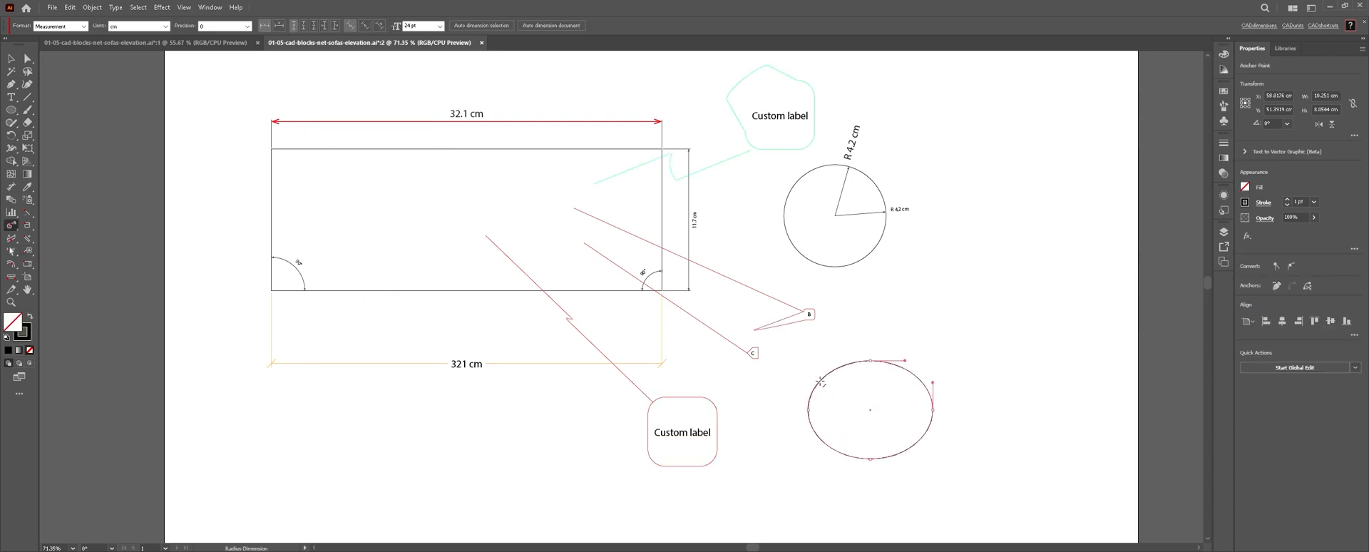
Add a CADtools radius dimension to the upper-left part of the ellipse's outline
{"action": "left_click", "coordinate": [820, 382]}
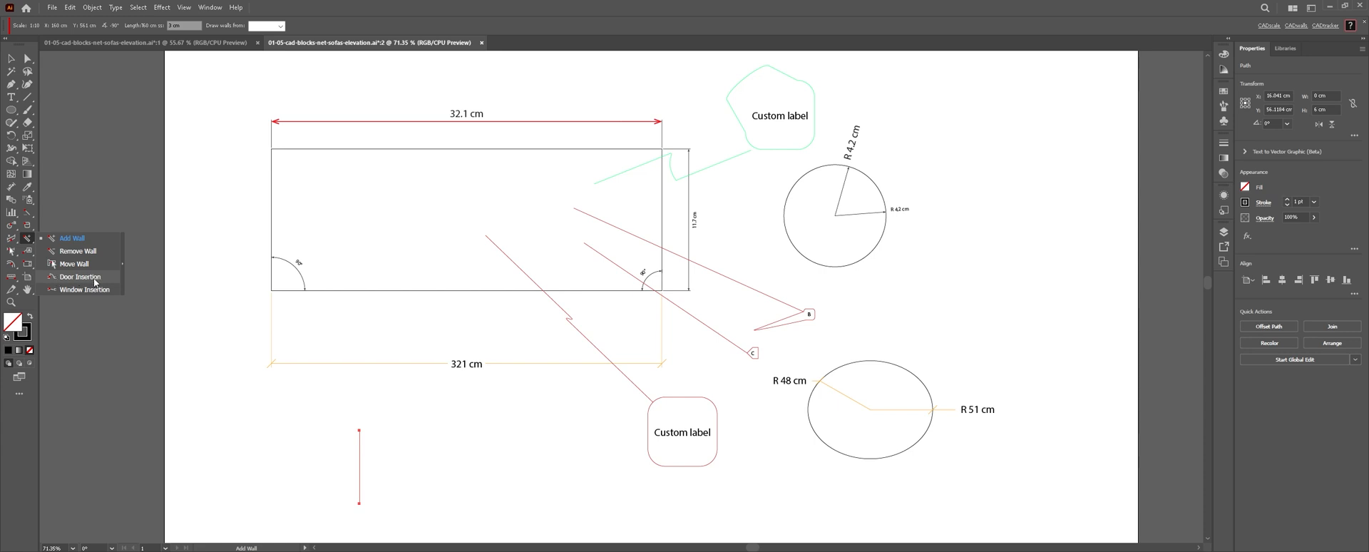
Draw a stepped three-segment wall below the rectangle with the Add Wall tool and deselect it
{"action": "left_click", "coordinate": [73, 239]}
{"action": "left_click_drag", "start_coordinate": [208, 411], "coordinate": [551, 488]}
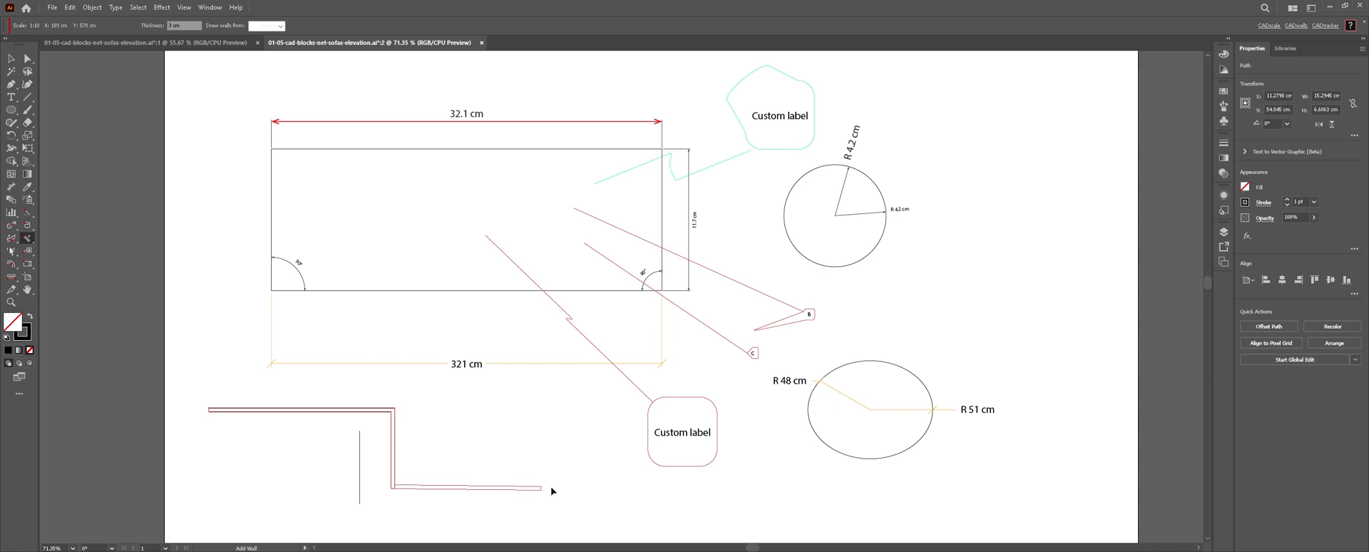
{"action": "double_click", "coordinate": [507, 484]}
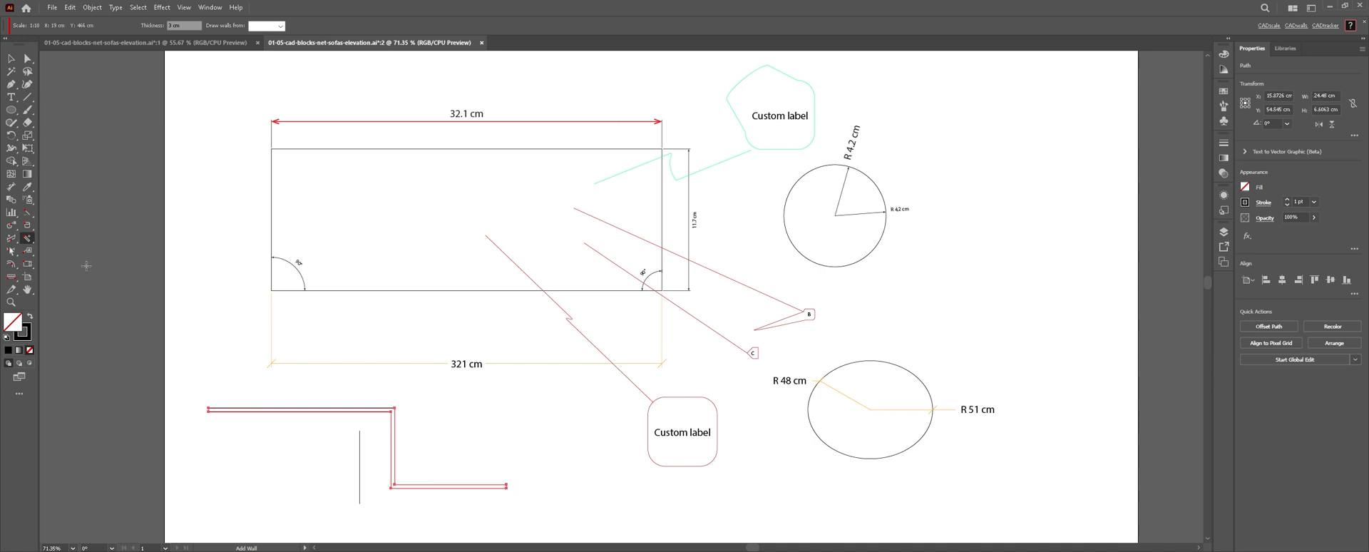
{"action": "left_click", "coordinate": [10, 59]}
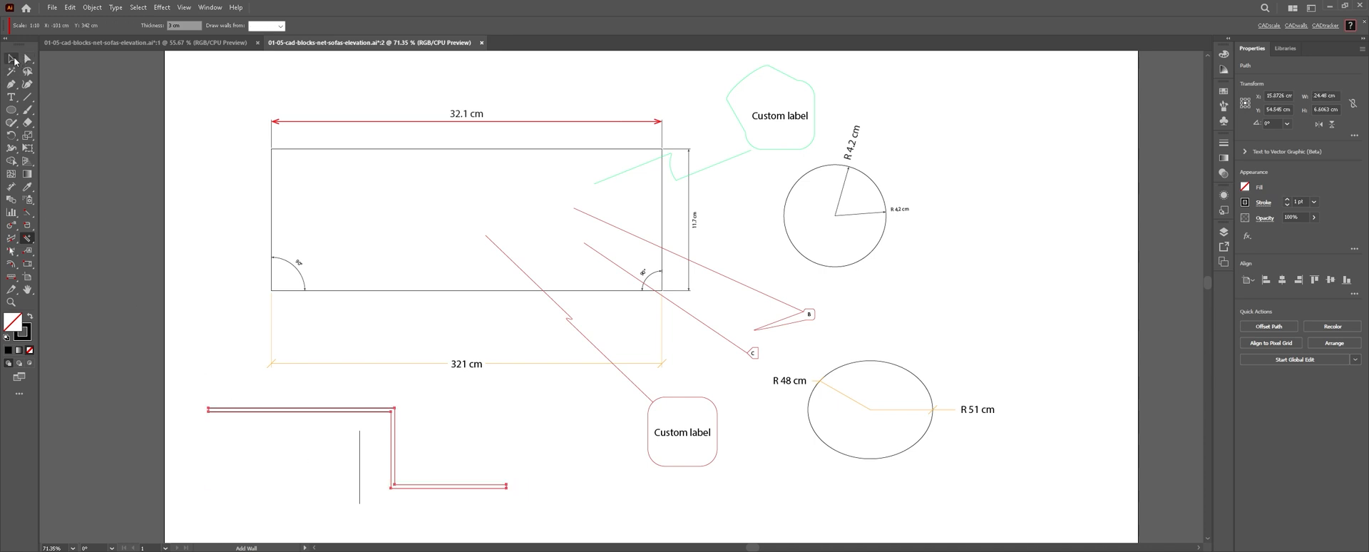
{"action": "left_click", "coordinate": [427, 385]}
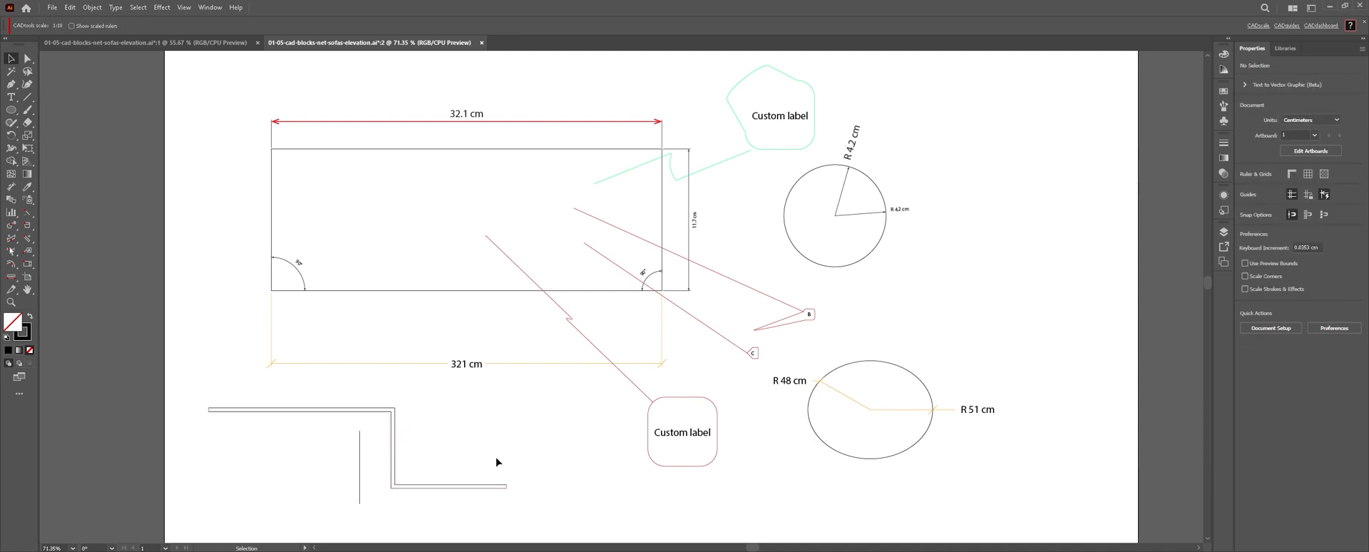
Add a separate horizontal wall 50 cm long at 0° between the stepped wall and the rounded custom label
{"action": "left_click", "coordinate": [27, 238]}
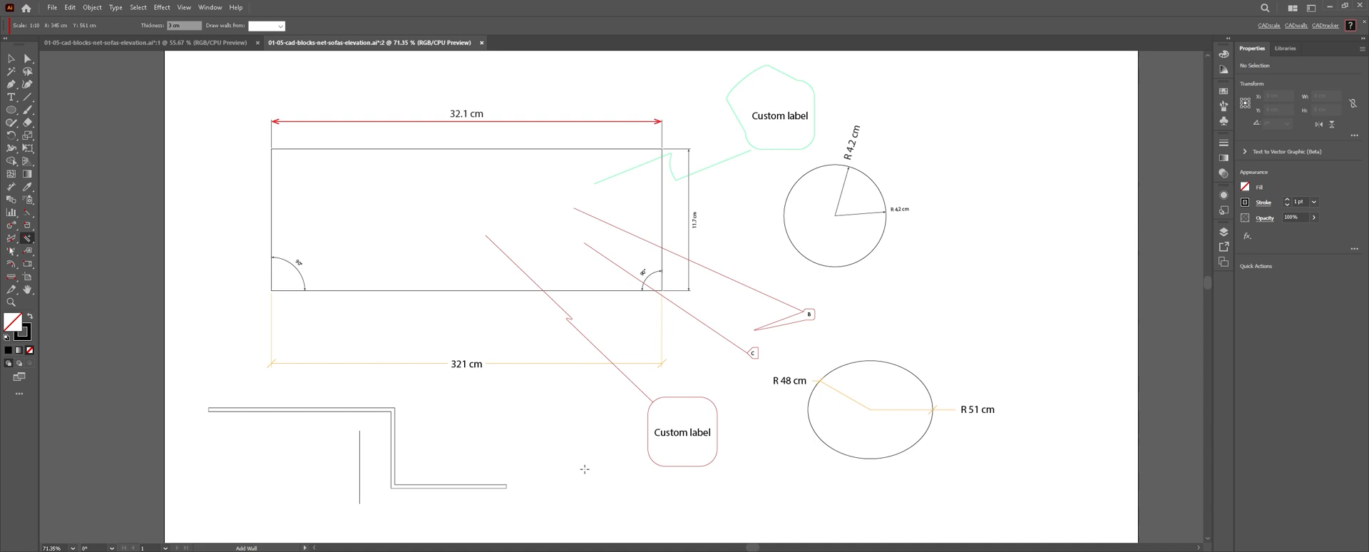
{"action": "left_click", "coordinate": [526, 427]}
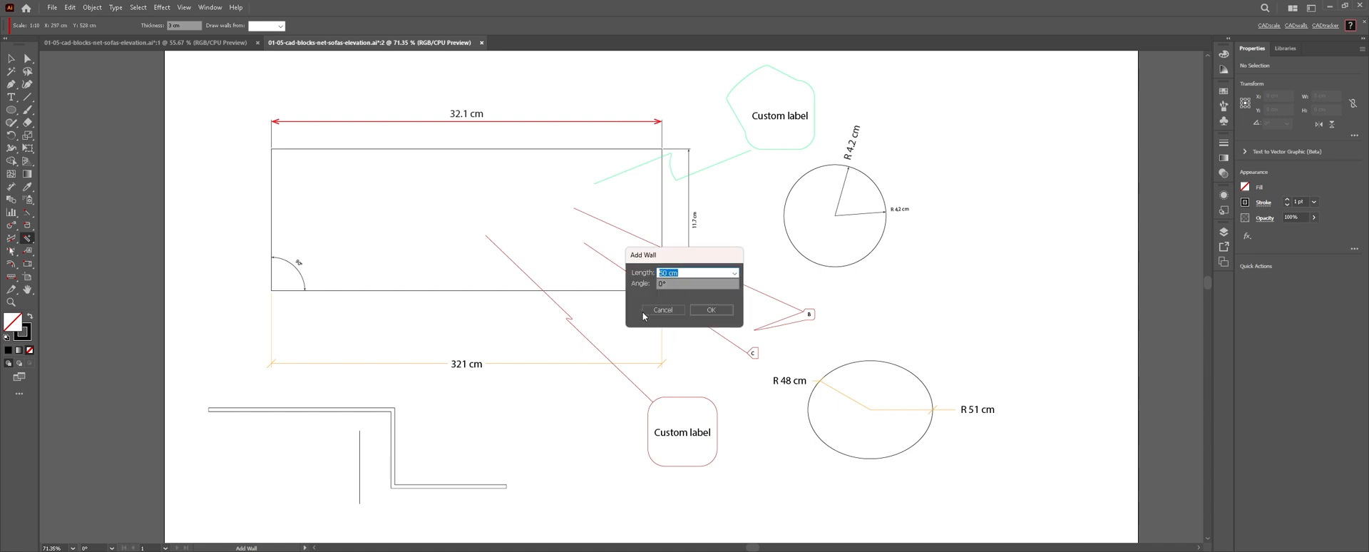
{"action": "left_click", "coordinate": [713, 311]}
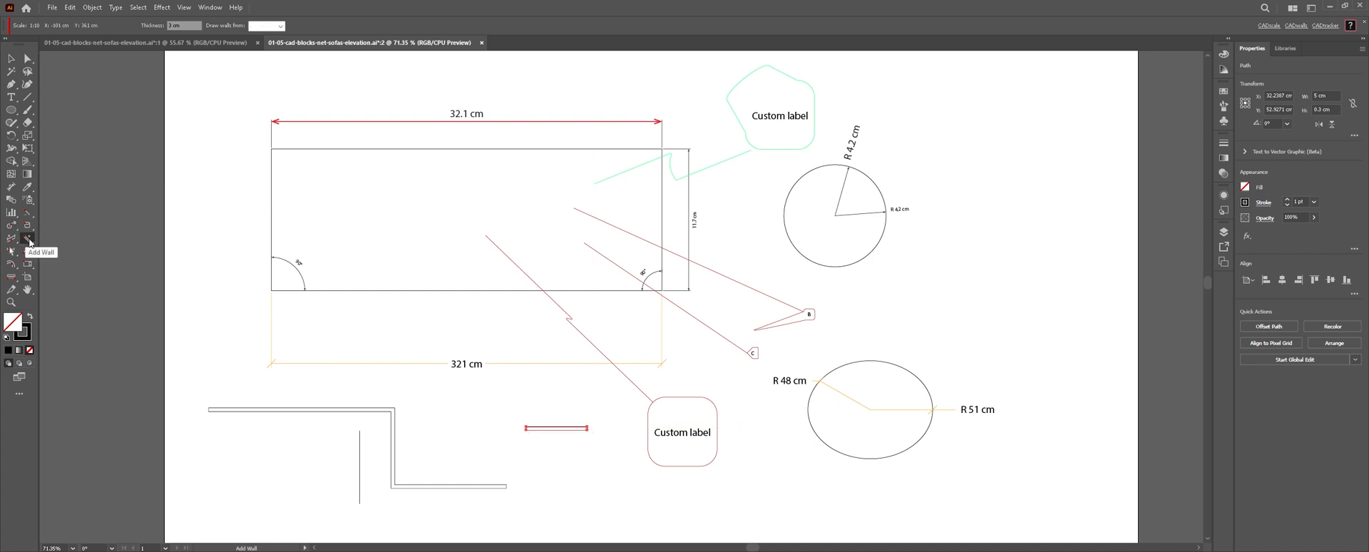
Insert a right-hinge door 10 cm wide into the upper horizontal segment of the stepped wall, and clear the selection
{"action": "left_click", "coordinate": [30, 243]}
{"action": "left_click", "coordinate": [64, 277]}
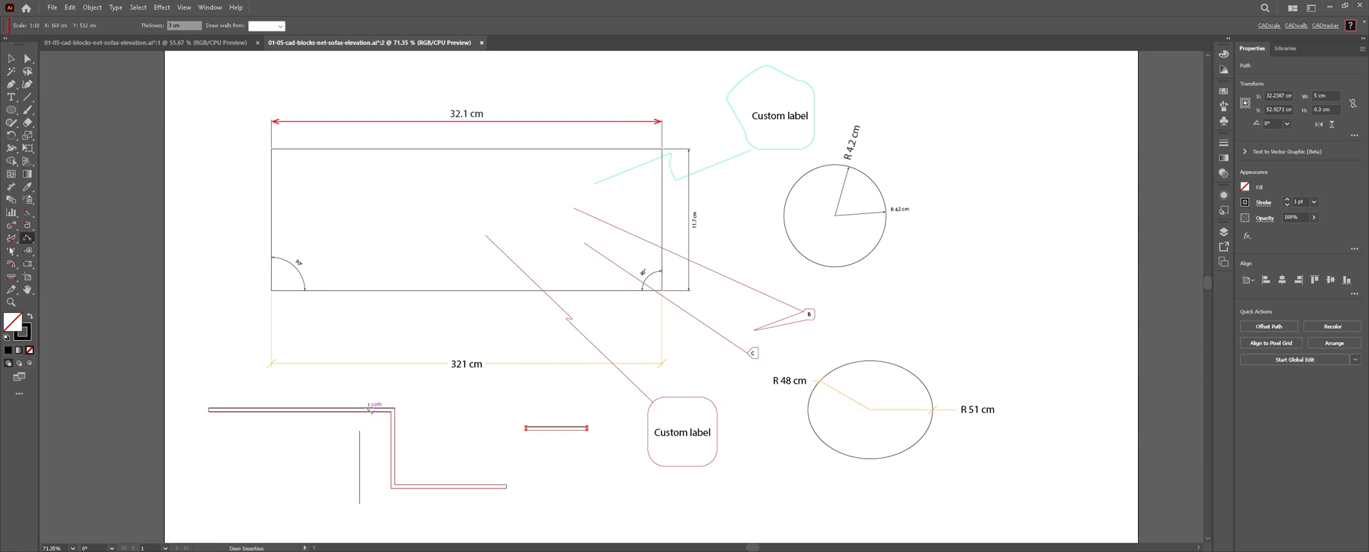
{"action": "left_click", "coordinate": [335, 411]}
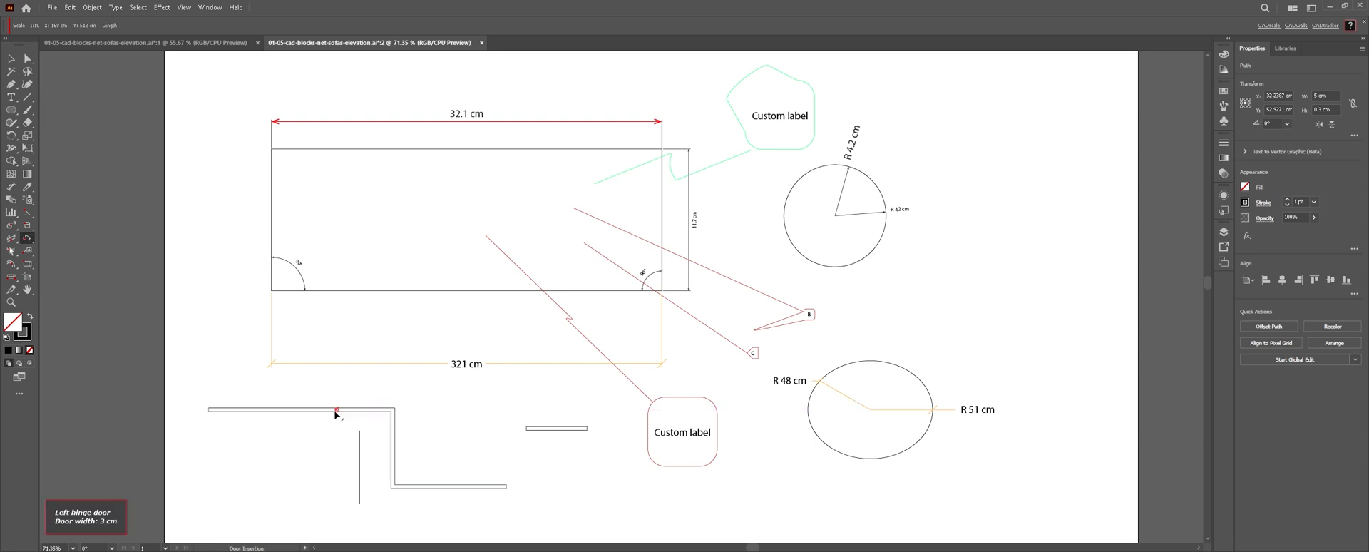
{"action": "left_click", "coordinate": [676, 225]}
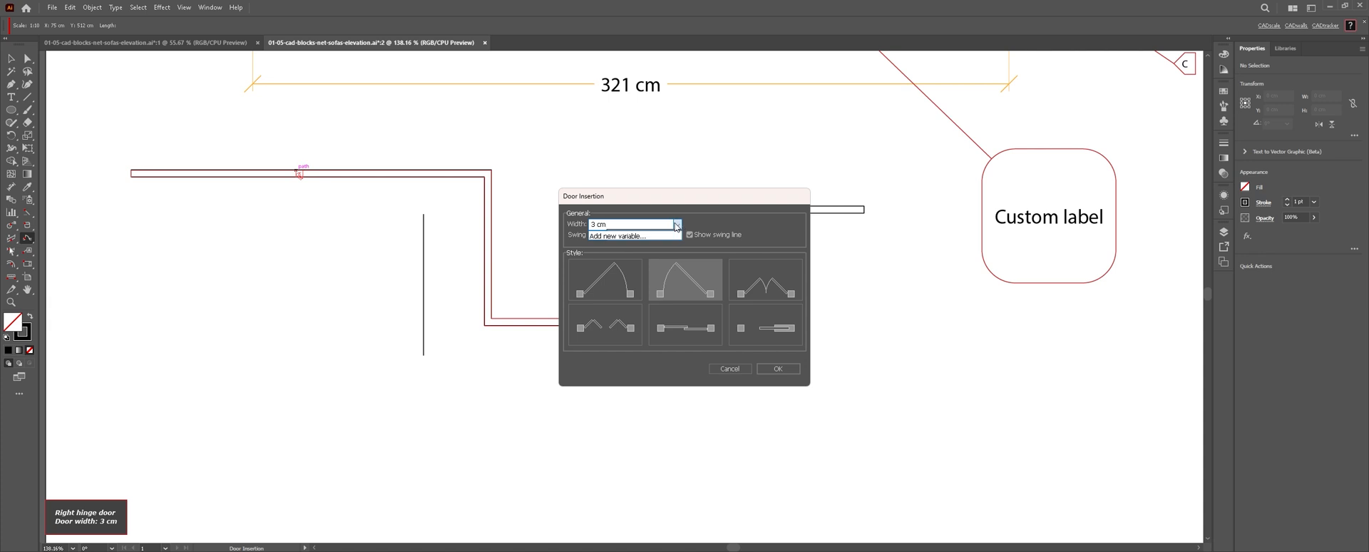
{"action": "left_click", "coordinate": [599, 224]}
{"action": "triple_click", "coordinate": [617, 222]}
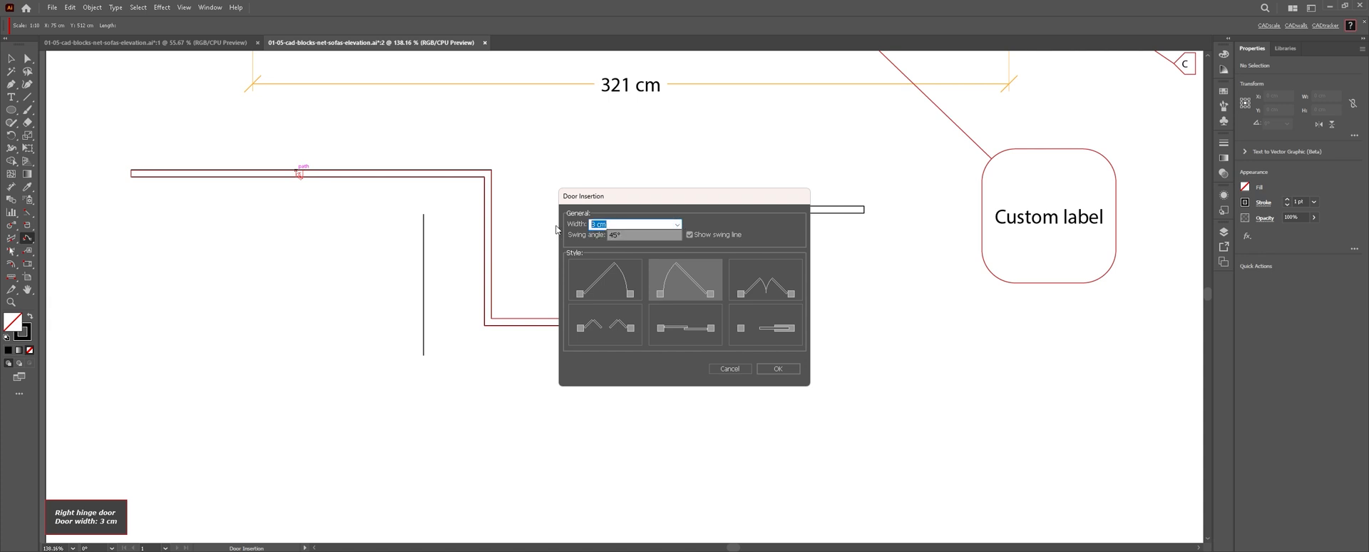
{"action": "type", "text": "10 cm"}
{"action": "left_click", "coordinate": [778, 368]}
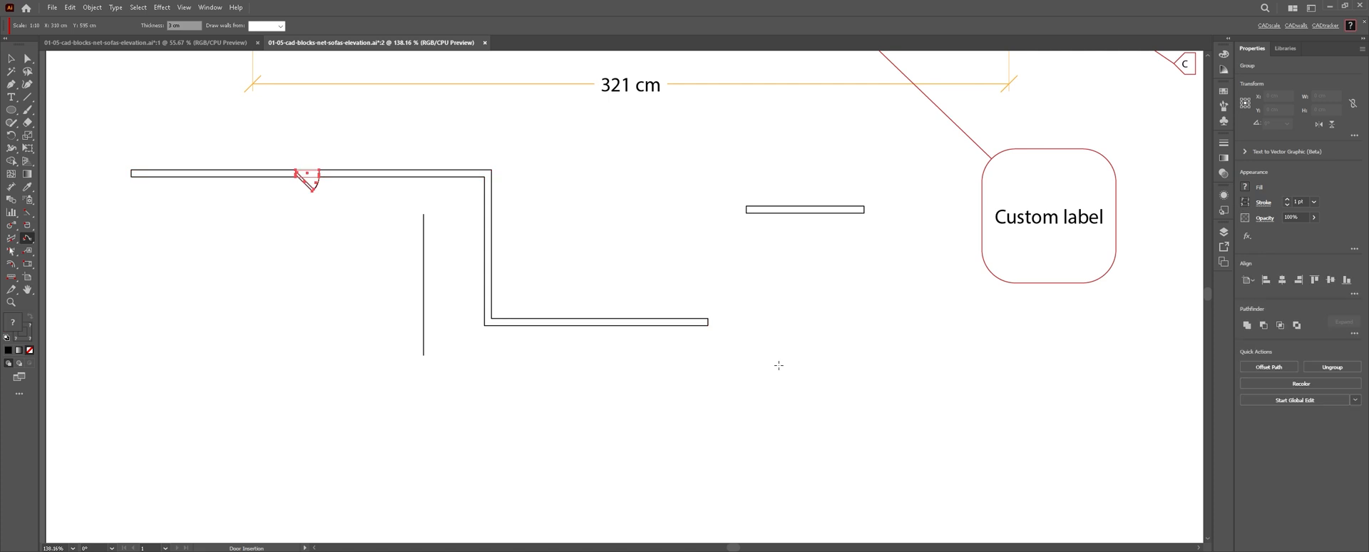
{"action": "key", "text": "v"}
{"action": "left_click", "coordinate": [243, 201]}
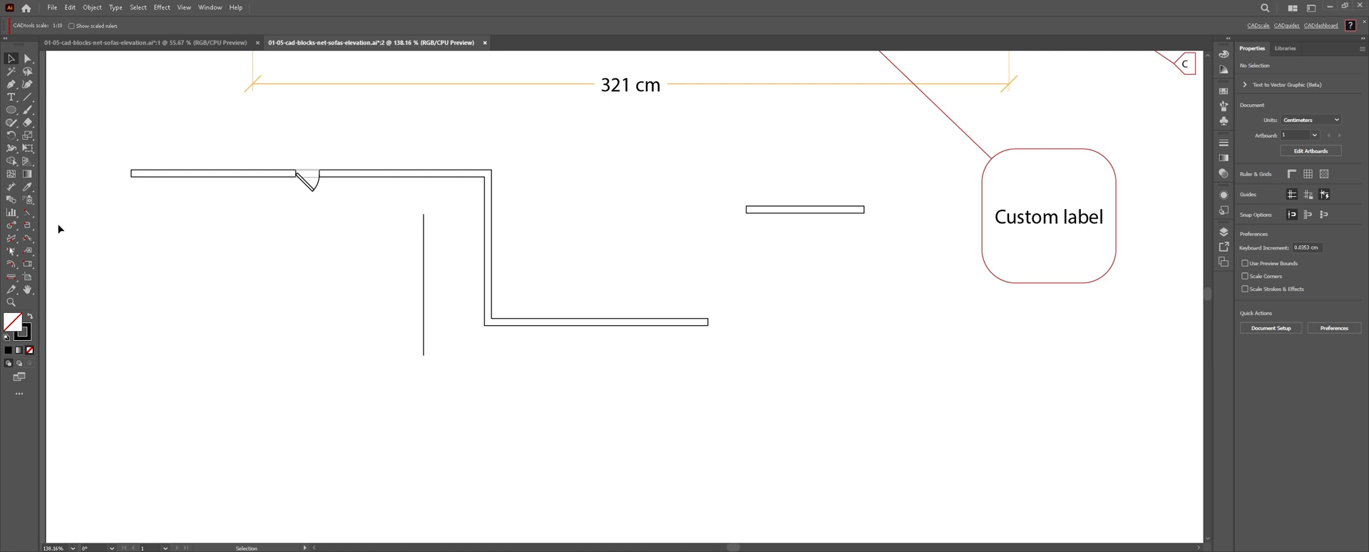
{"action": "left_click_drag", "start_coordinate": [27, 224], "coordinate": [98, 391]}
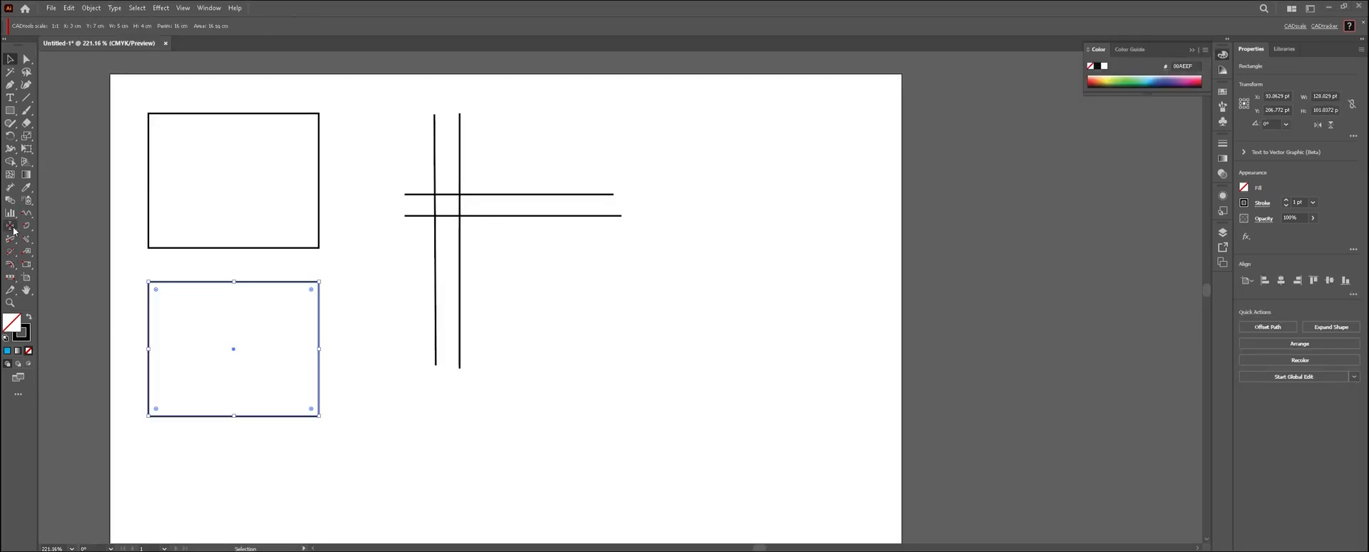
Apply the rounded, notched Corner Profile style to the upper rectangle's top-left corner, with 3 cm offsets and a 1 cm notch
{"action": "left_click", "coordinate": [12, 253]}
{"action": "left_click_drag", "start_coordinate": [13, 255], "coordinate": [73, 266]}
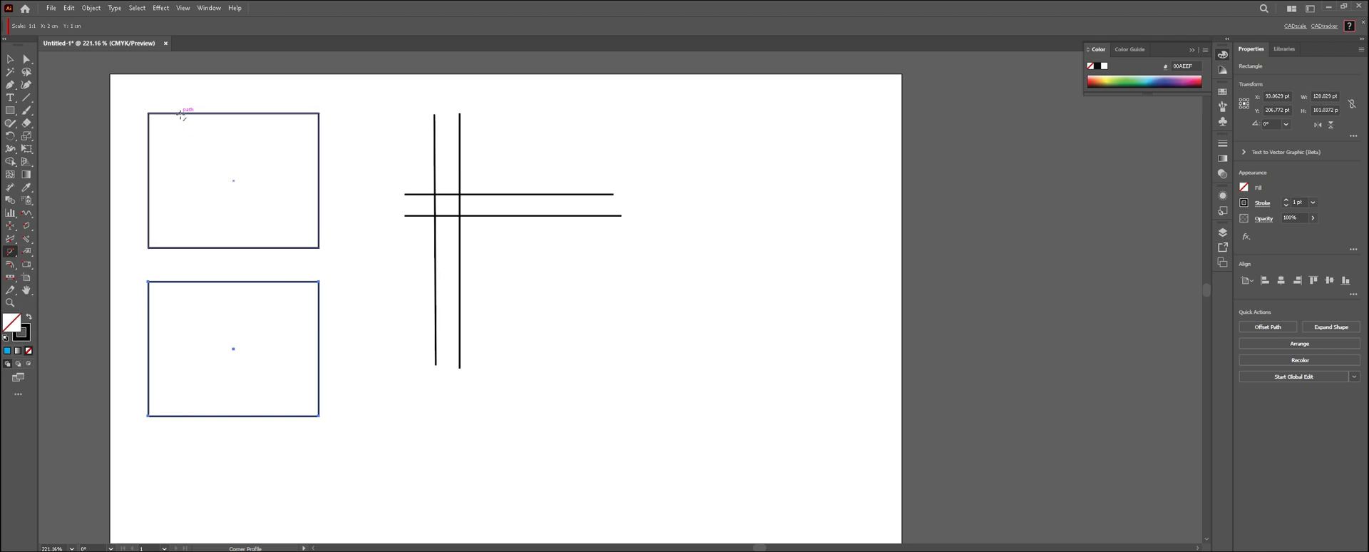
{"action": "left_click", "coordinate": [182, 114]}
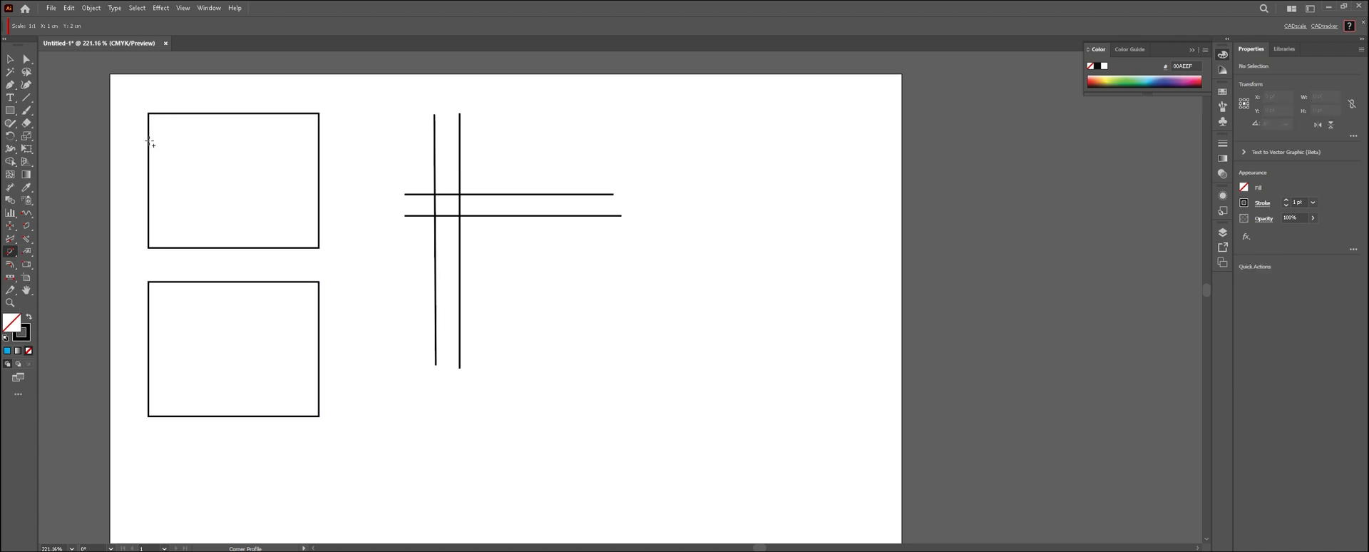
{"action": "left_click", "coordinate": [148, 140]}
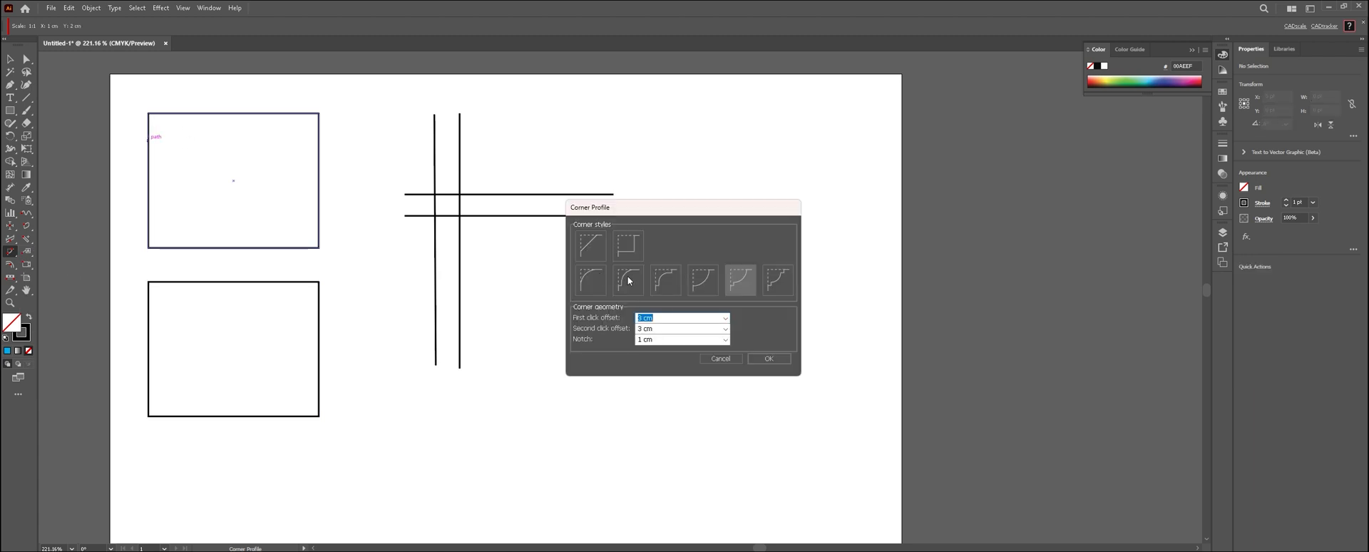
{"action": "left_click", "coordinate": [666, 282]}
{"action": "left_click", "coordinate": [773, 359]}
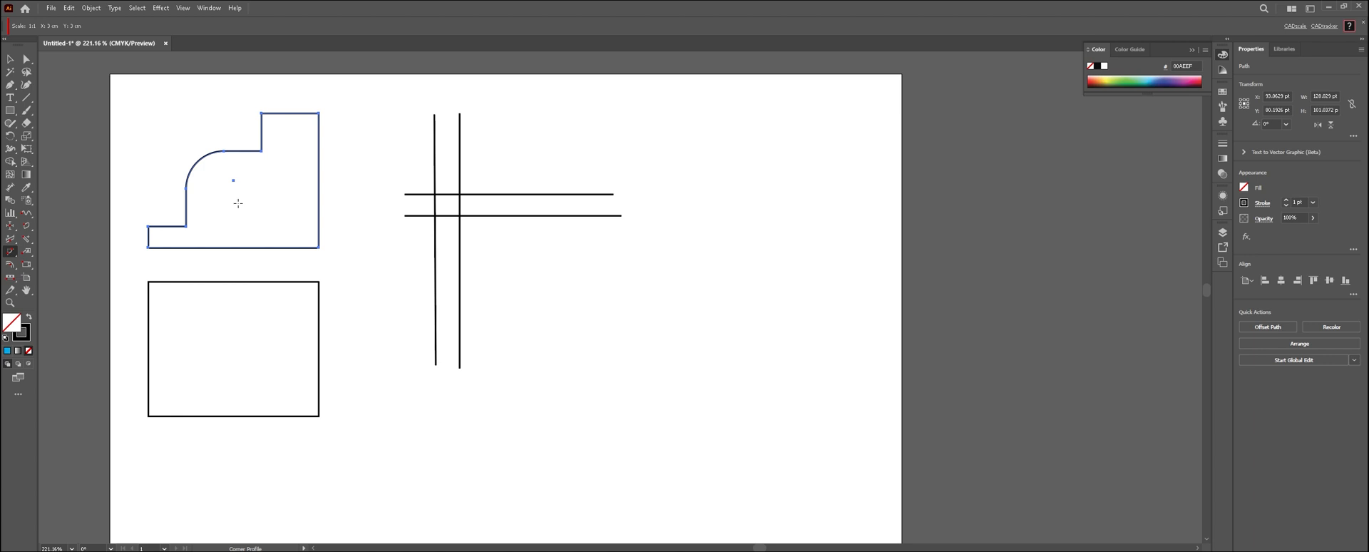
Fillet the top-left corner of the lower rectangle with a 2 cm radius
{"action": "left_click", "coordinate": [12, 252]}
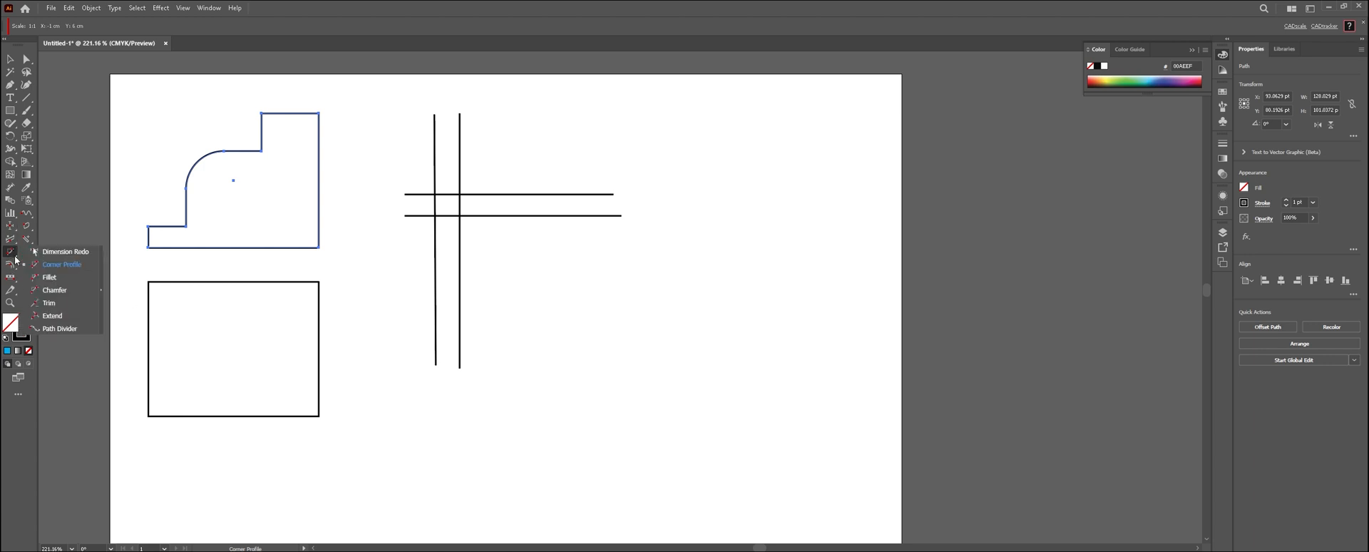
{"action": "left_click", "coordinate": [47, 284]}
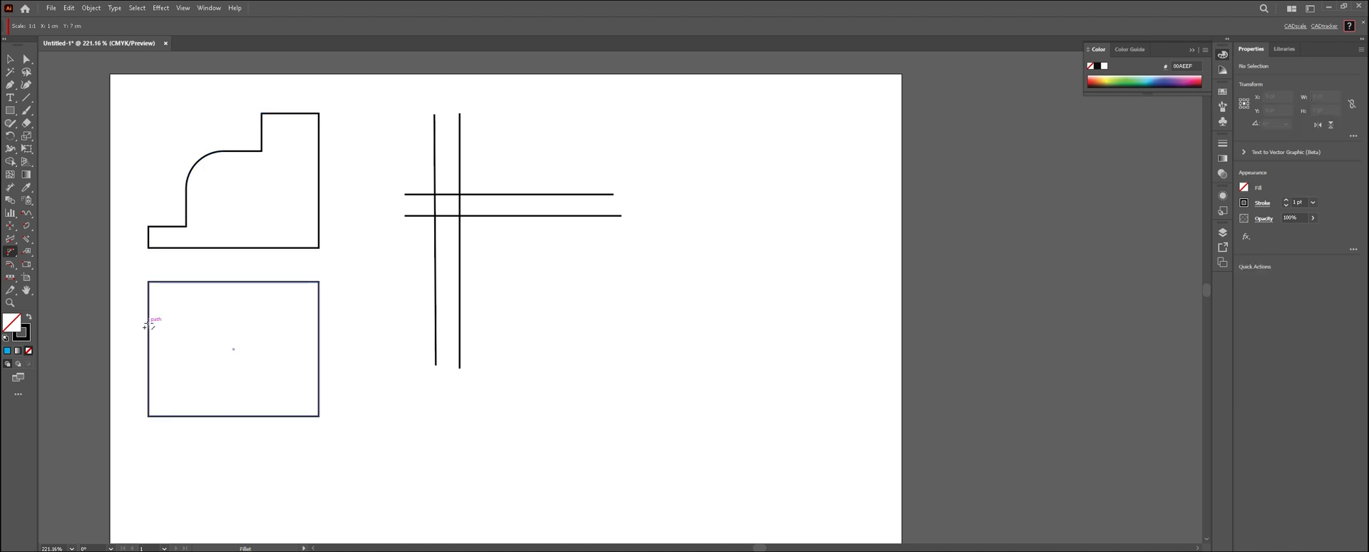
{"action": "left_click", "coordinate": [145, 327]}
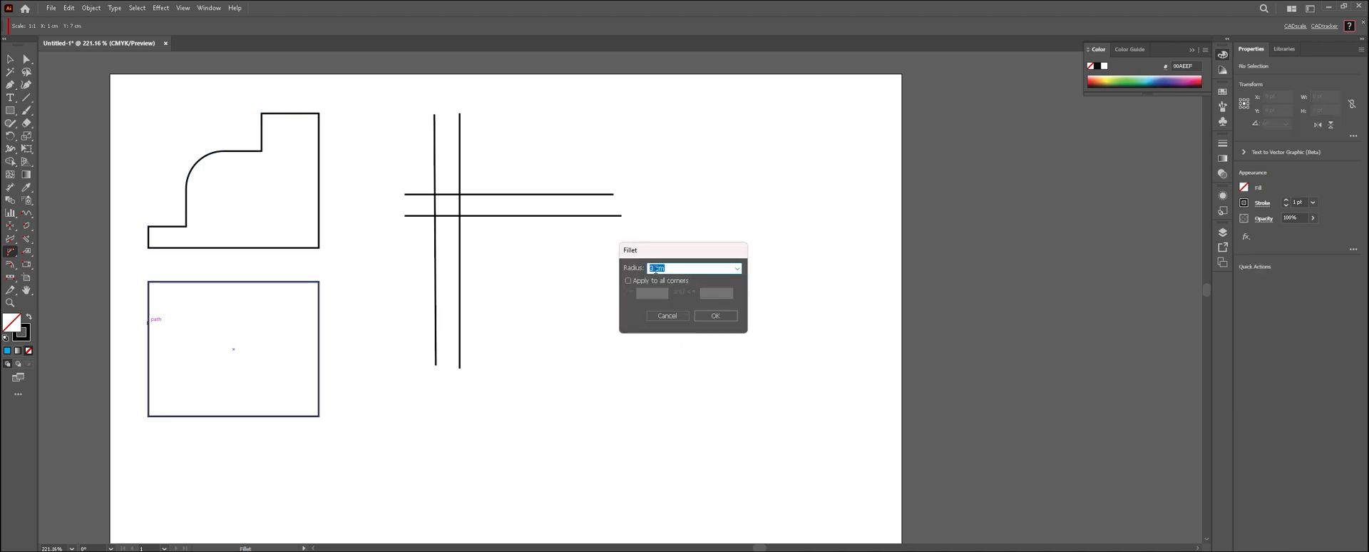
{"action": "type", "text": "2"}
{"action": "left_click", "coordinate": [715, 315]}
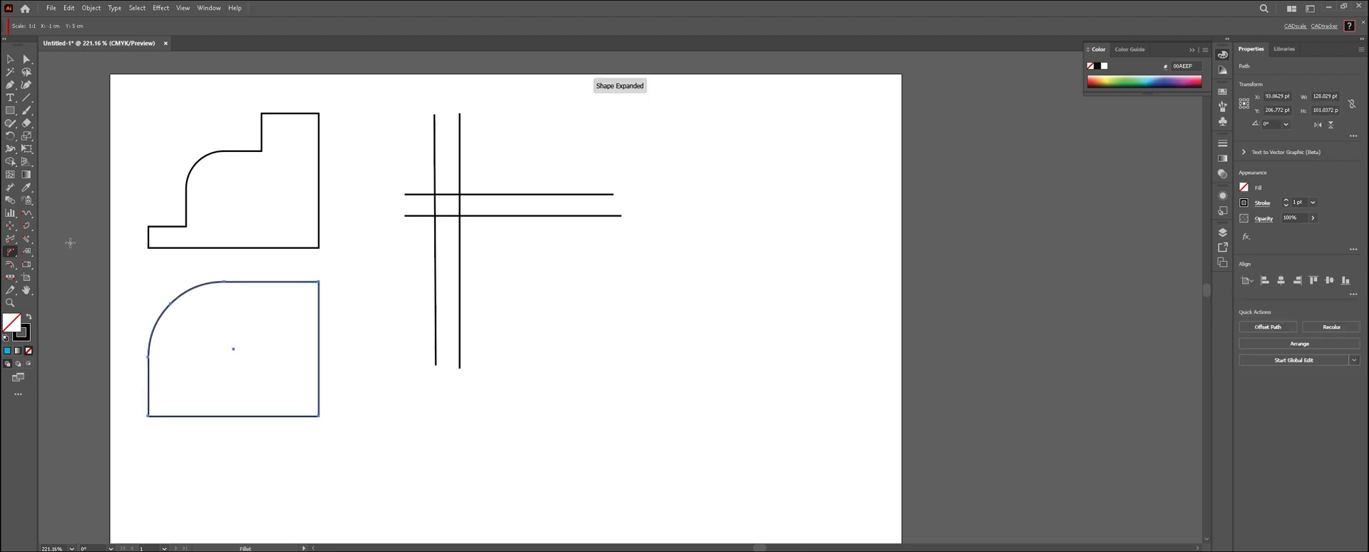
Chamfer the bottom-right corner of the lower rectangle with both offsets at 3 cm
{"action": "left_click", "coordinate": [13, 257]}
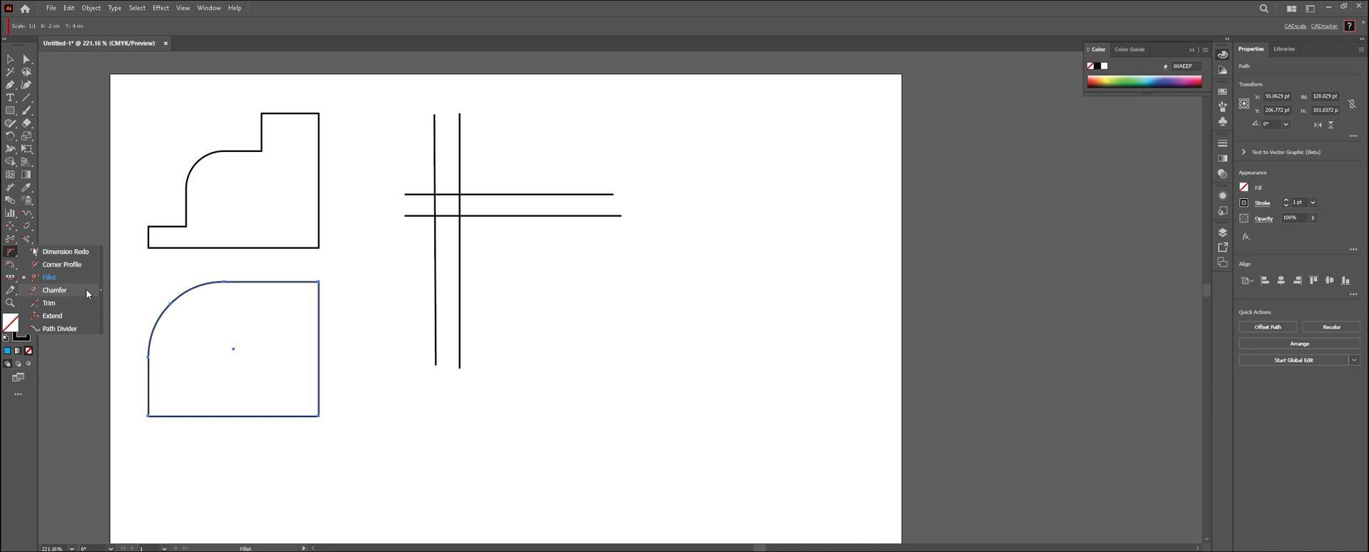
{"action": "left_click", "coordinate": [54, 290]}
{"action": "left_click", "coordinate": [283, 412]}
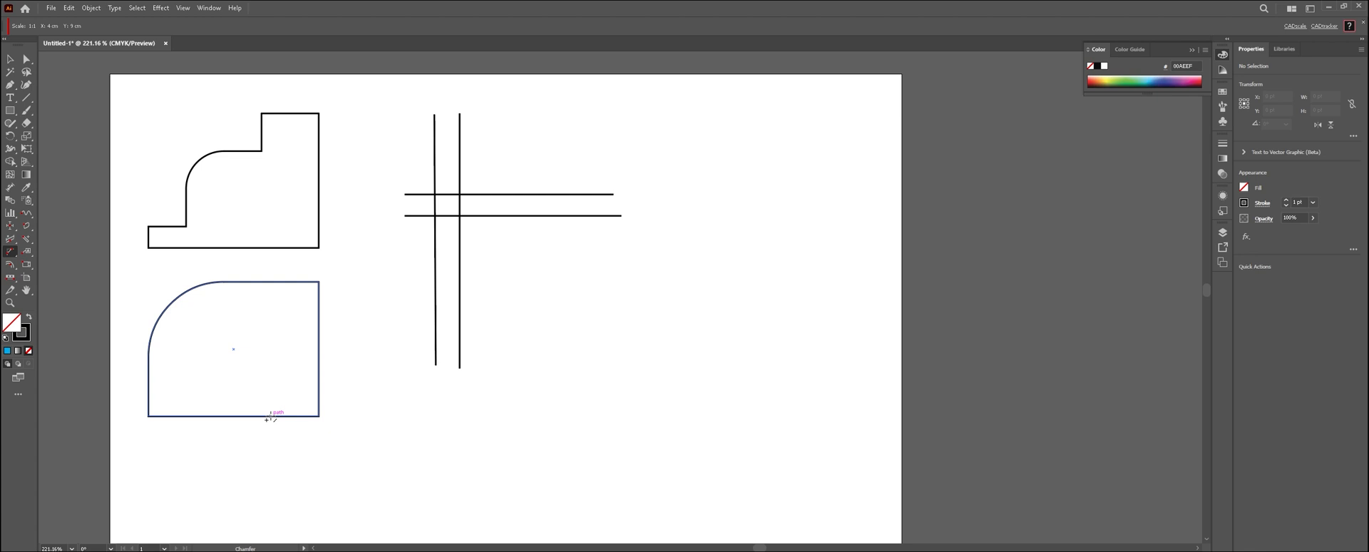
{"action": "key", "text": "Return"}
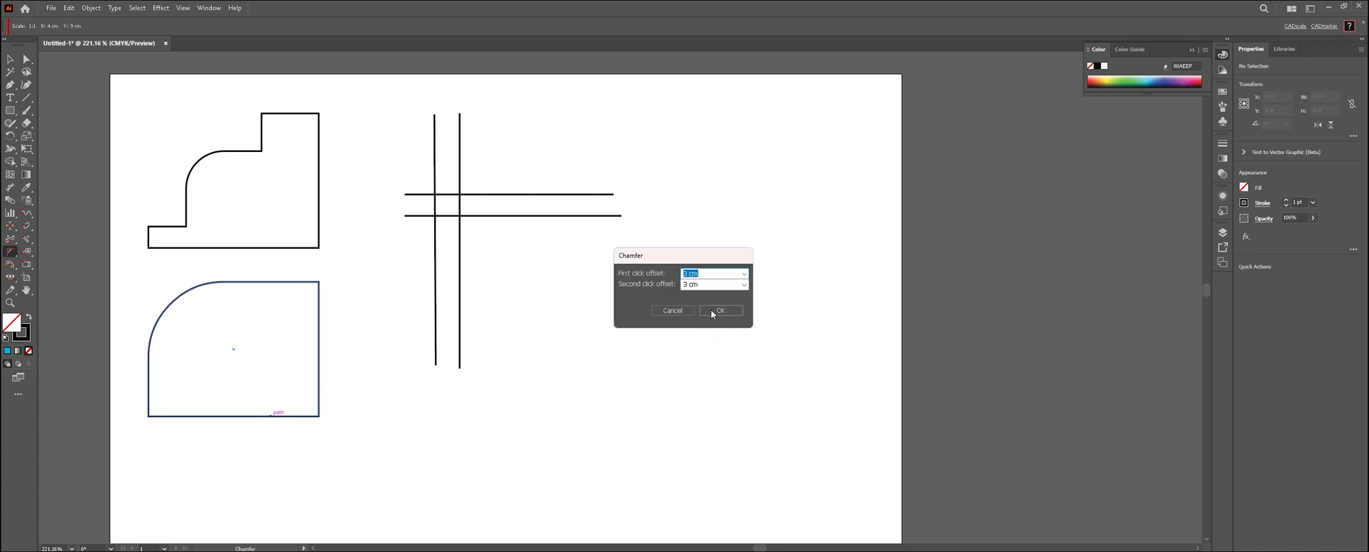
{"action": "left_click", "coordinate": [716, 310]}
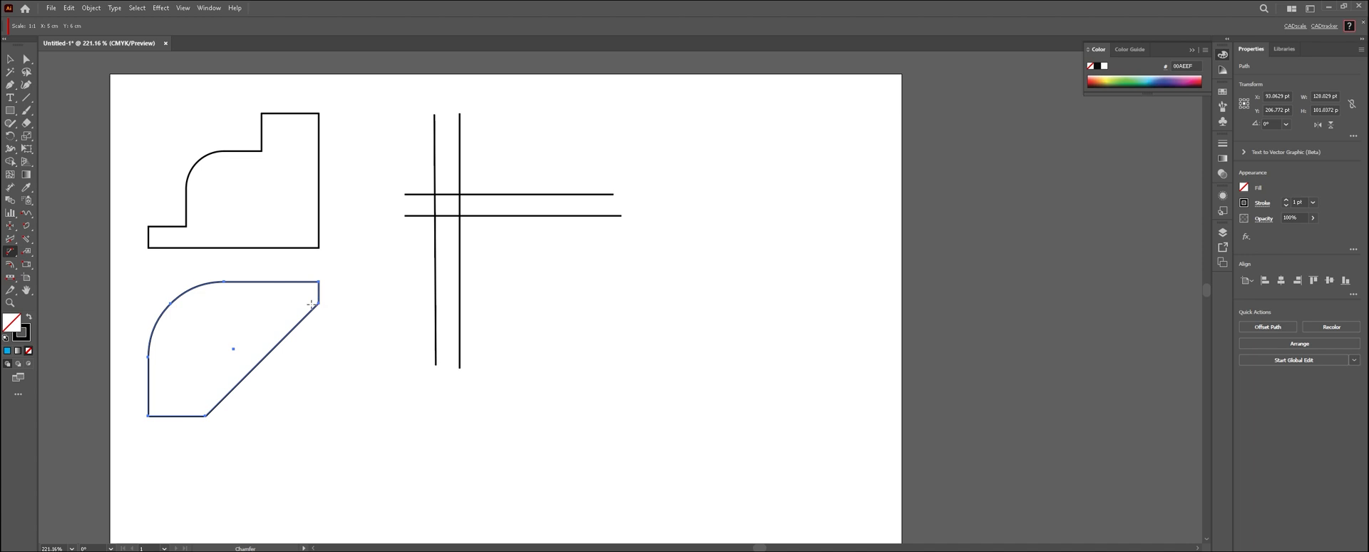
Trim the overlapping ends of the crossing line pairs with the Trim tool to leave a clean double-line L-shaped corner
{"action": "left_click", "coordinate": [12, 254]}
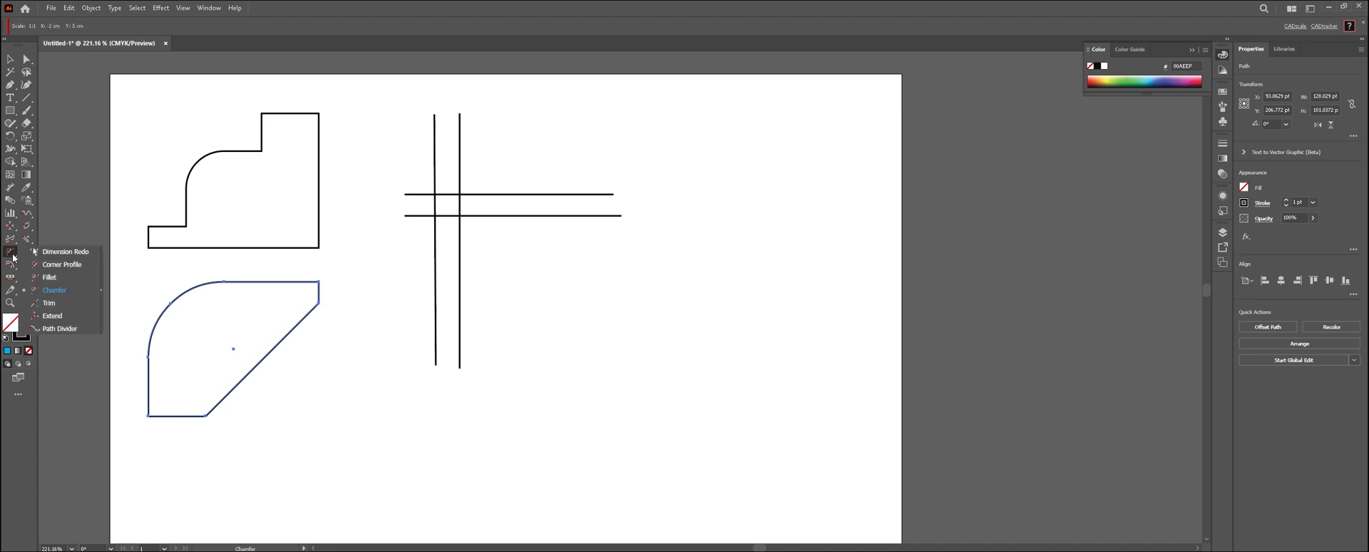
{"action": "left_click", "coordinate": [50, 304]}
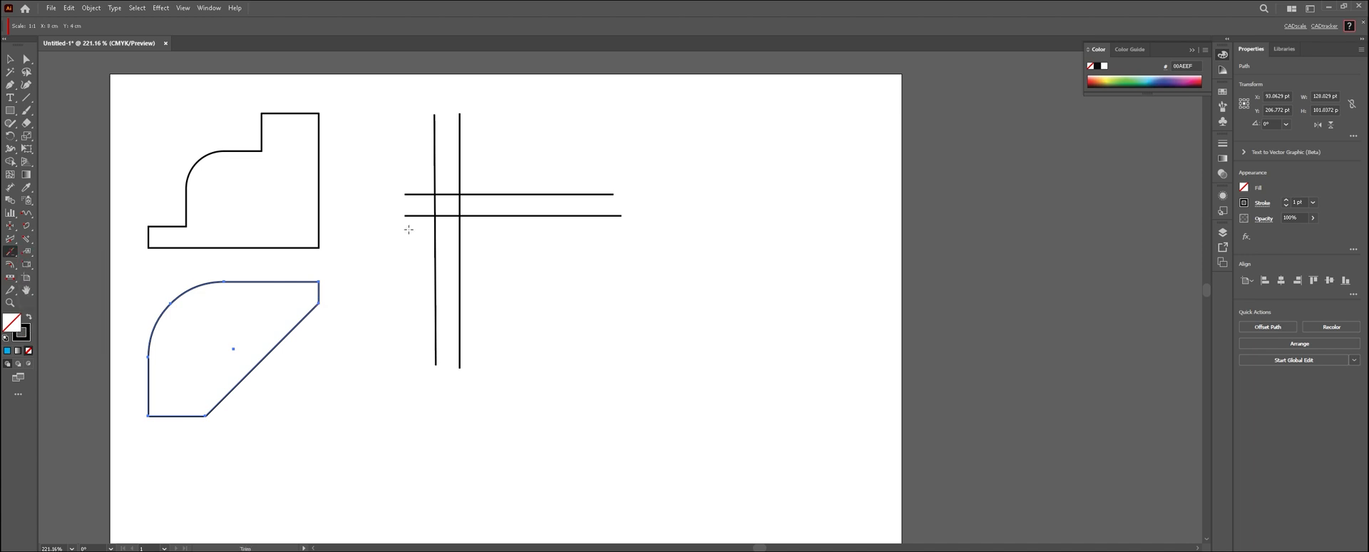
{"action": "left_click_drag", "start_coordinate": [412, 236], "coordinate": [442, 151]}
{"action": "left_click_drag", "start_coordinate": [441, 150], "coordinate": [525, 158]}
{"action": "left_click_drag", "start_coordinate": [478, 203], "coordinate": [446, 209]}
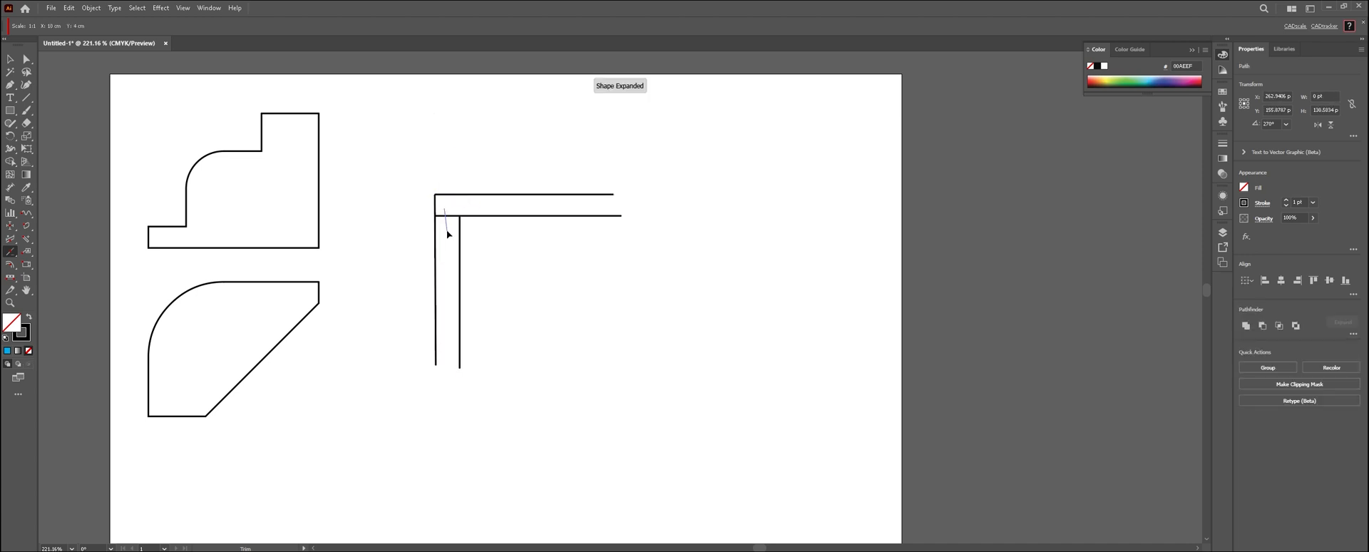
{"action": "left_click", "coordinate": [446, 215]}
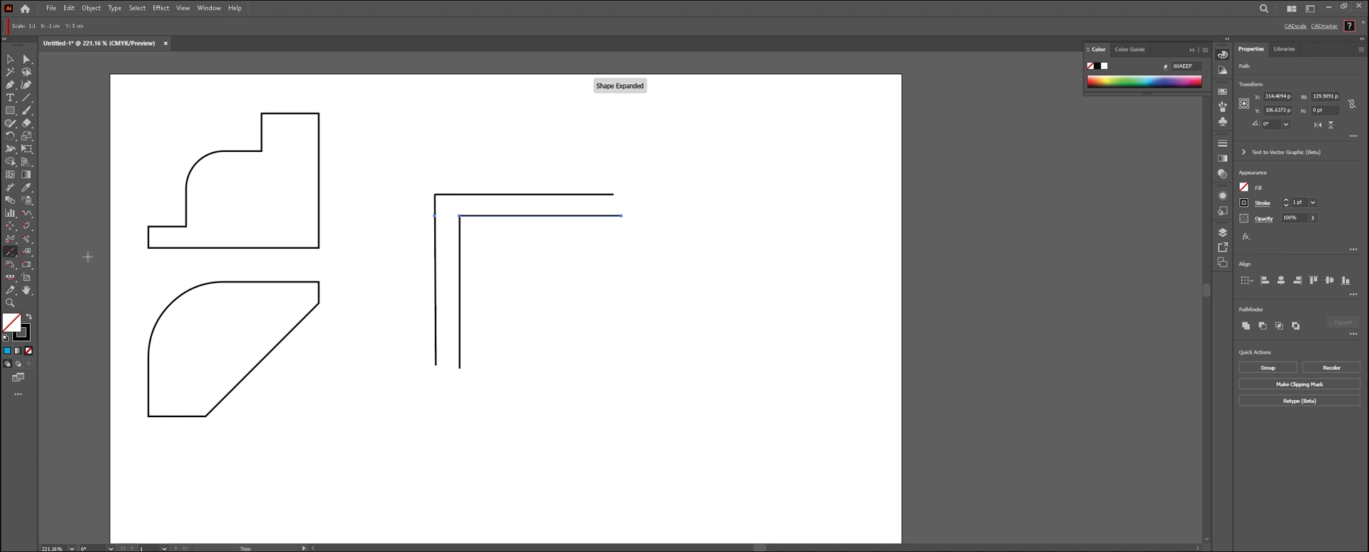
Draw a vertical line segment about 3 cm long, just beyond the open ends of the corner's two horizontal lines
{"action": "left_click", "coordinate": [11, 252]}
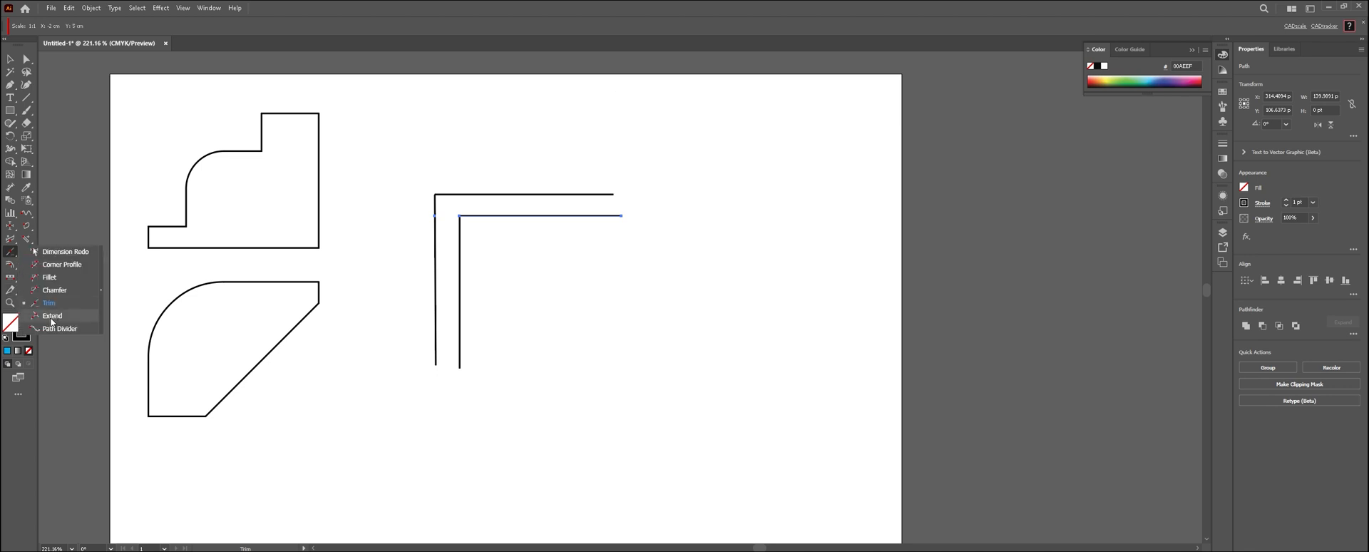
{"action": "left_click", "coordinate": [66, 317]}
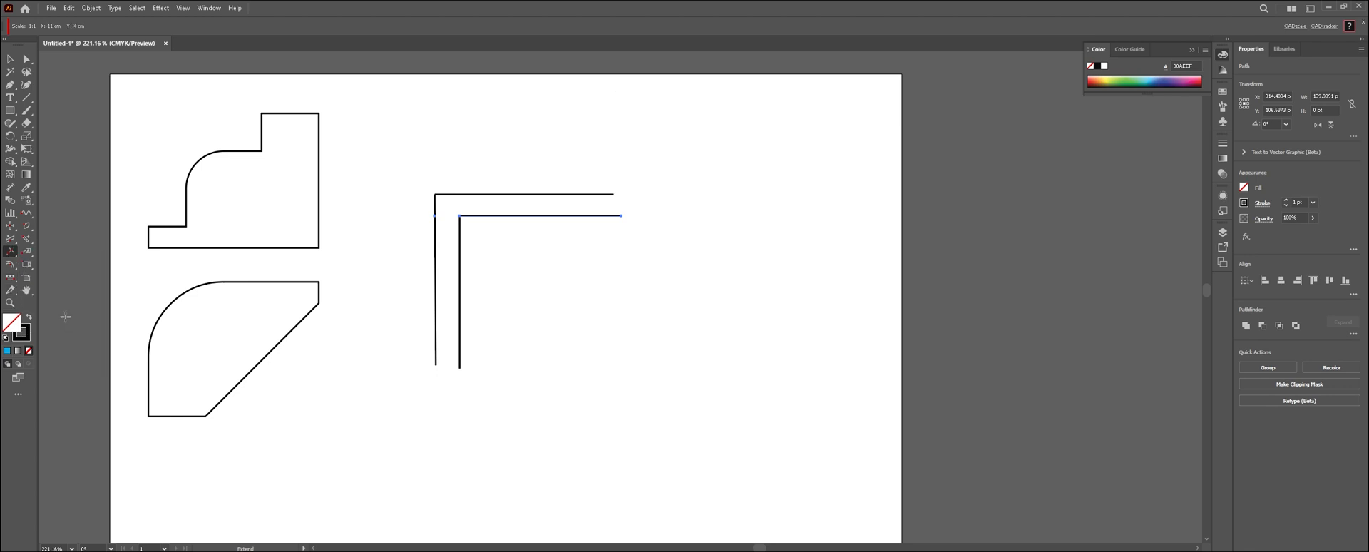
{"action": "left_click", "coordinate": [27, 97]}
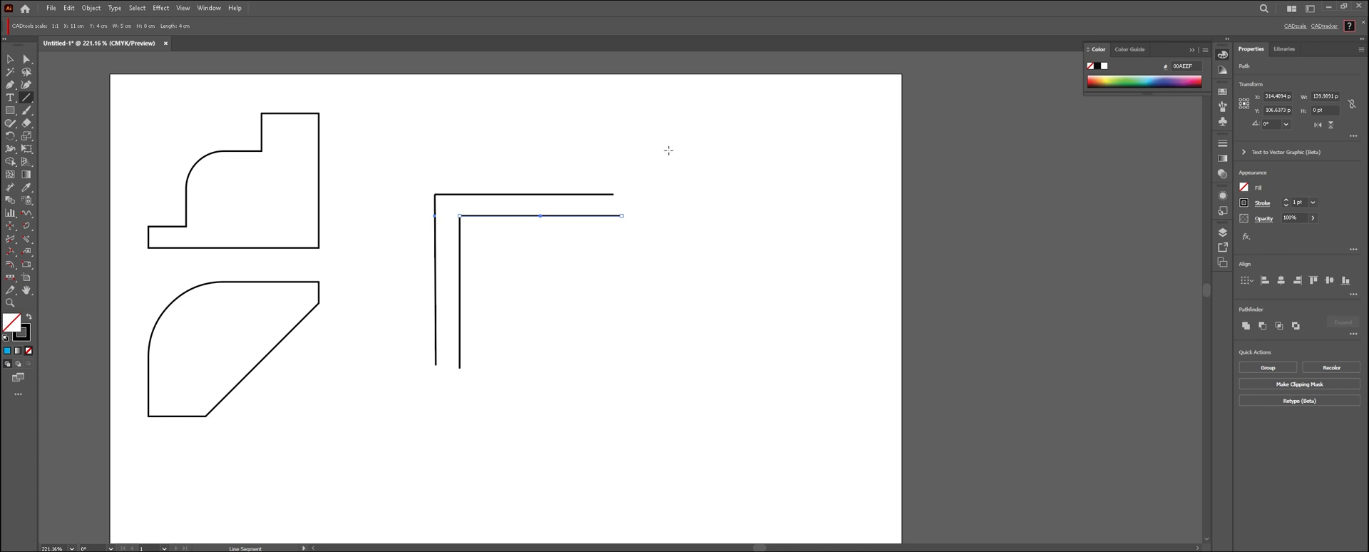
{"action": "left_click_drag", "start_coordinate": [668, 151], "coordinate": [667, 272]}
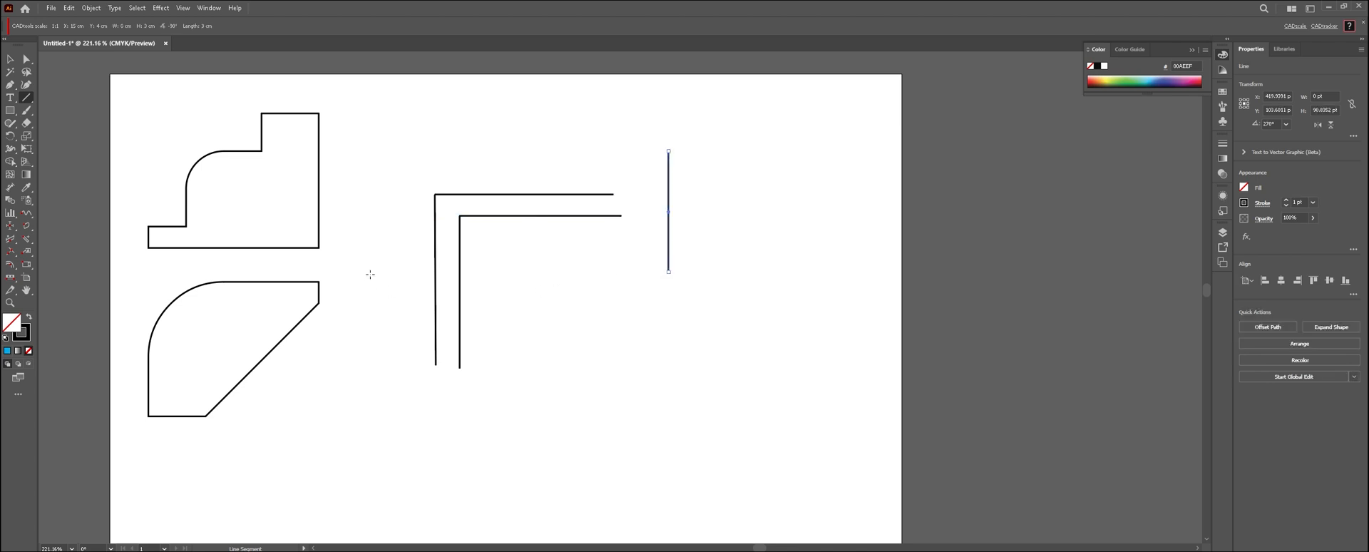
{"action": "left_click", "coordinate": [518, 194]}
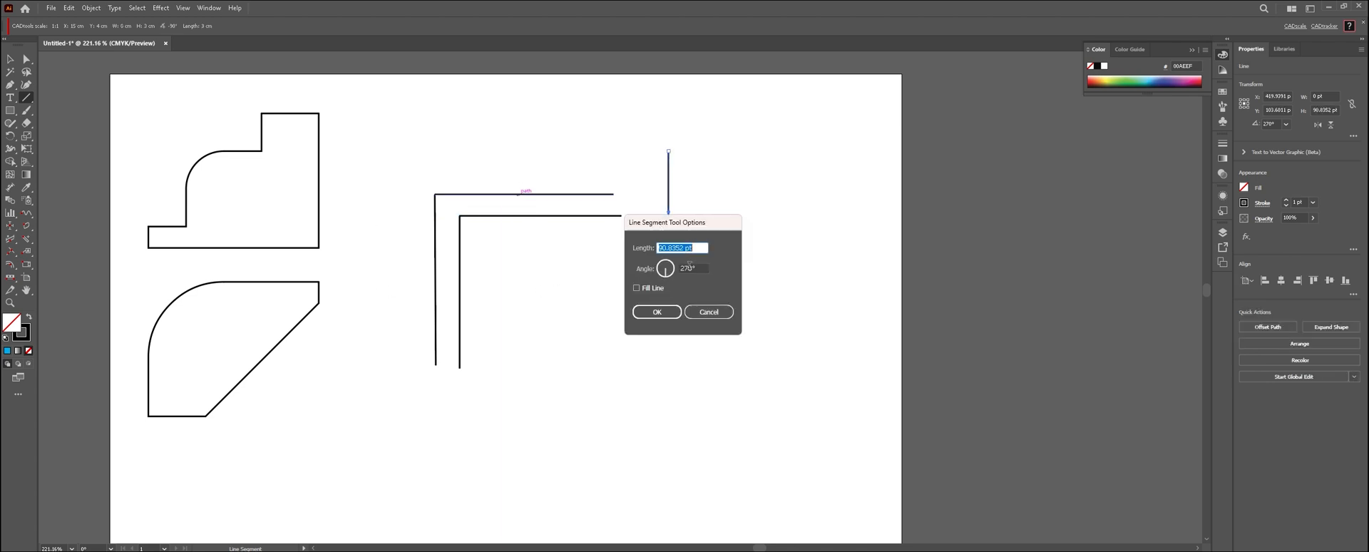
{"action": "left_click", "coordinate": [709, 312]}
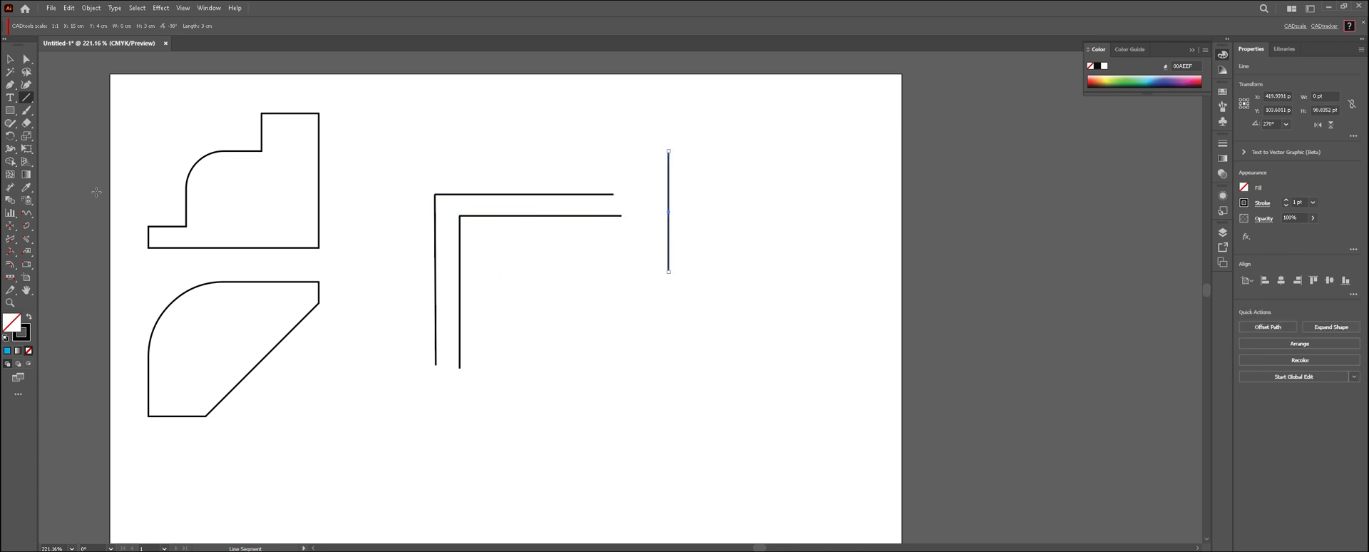
Extend both horizontal lines of the L-shaped corner to the new vertical line with the Extend tool
{"action": "left_click", "coordinate": [10, 251]}
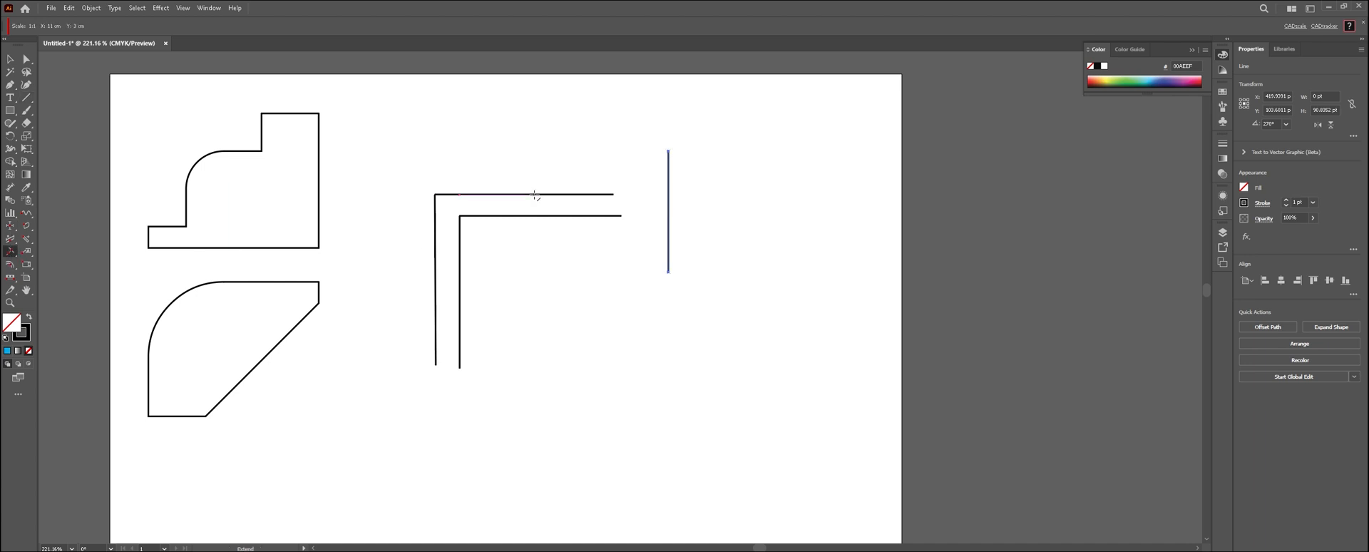
{"action": "left_click", "coordinate": [536, 194]}
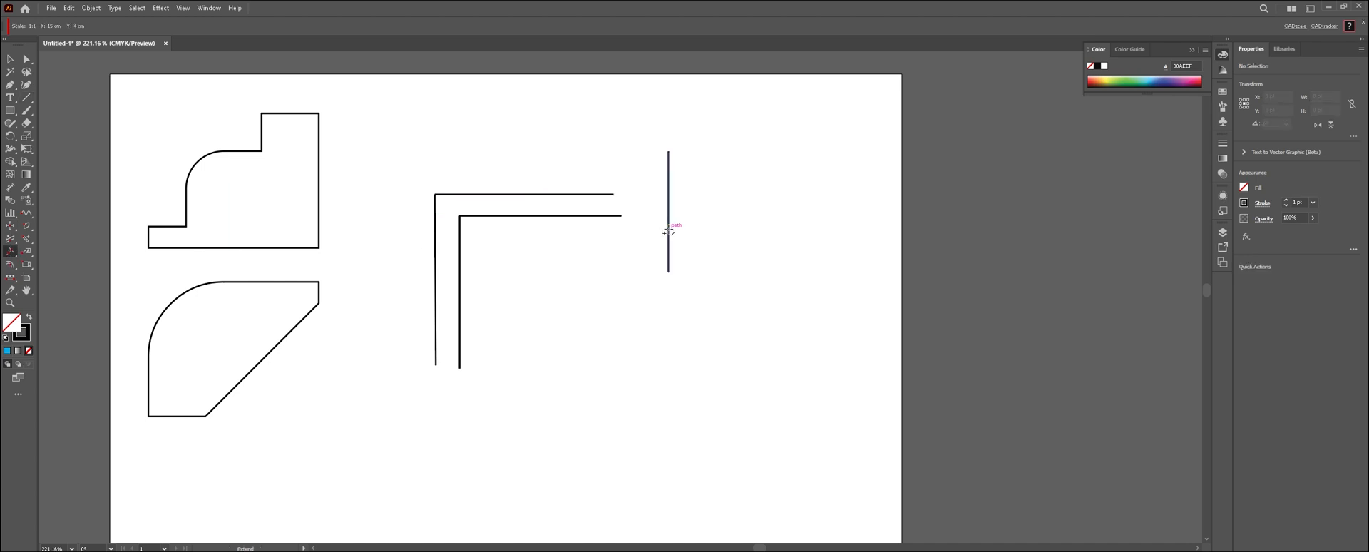
{"action": "left_click", "coordinate": [669, 231]}
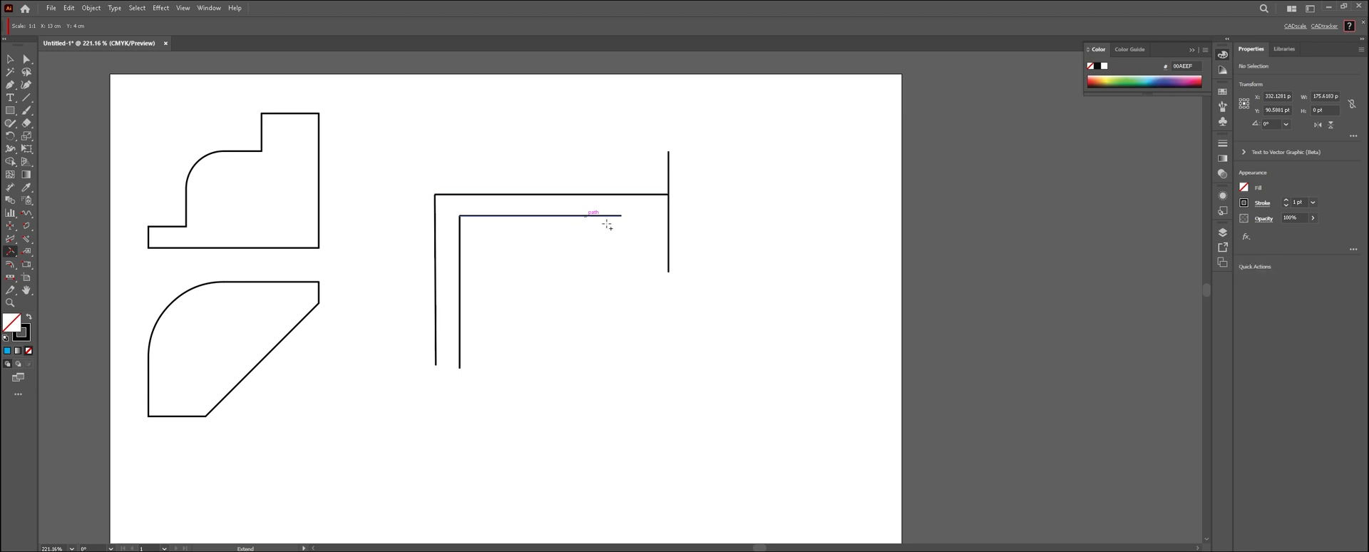
{"action": "left_click", "coordinate": [668, 235]}
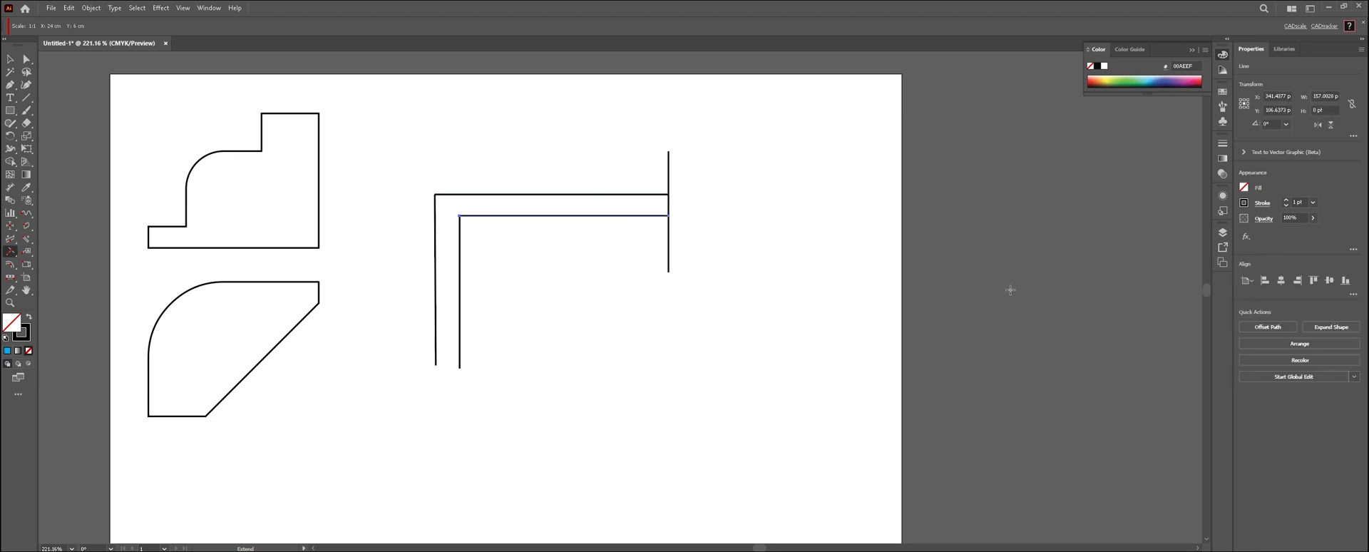
{"action": "left_click", "coordinate": [11, 252]}
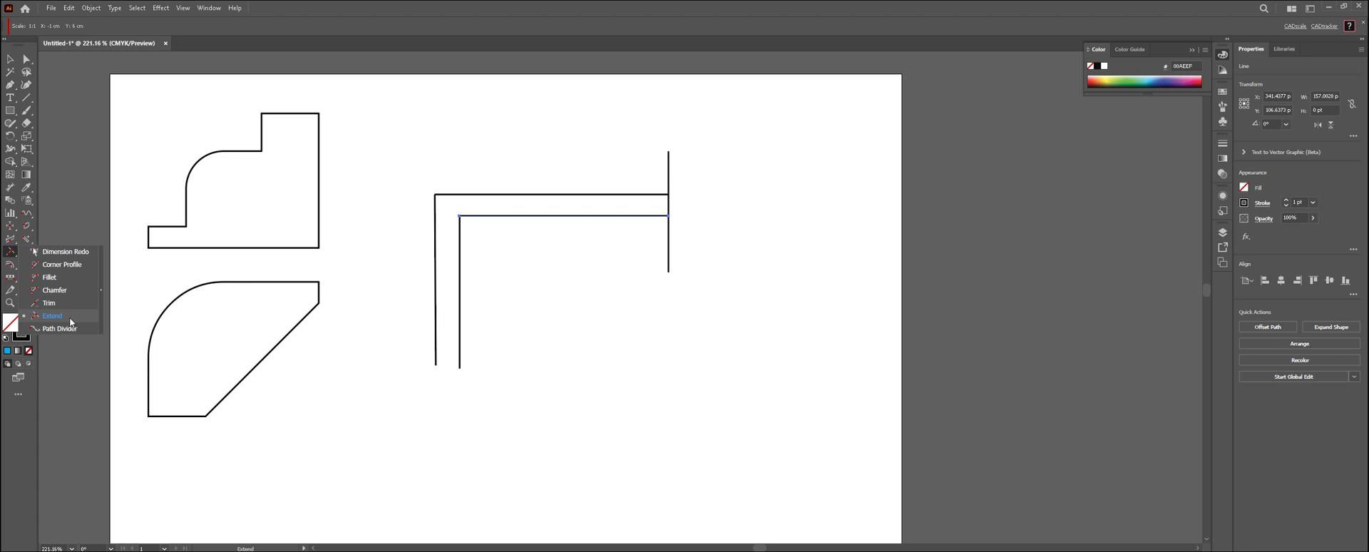
{"action": "left_click", "coordinate": [70, 319]}
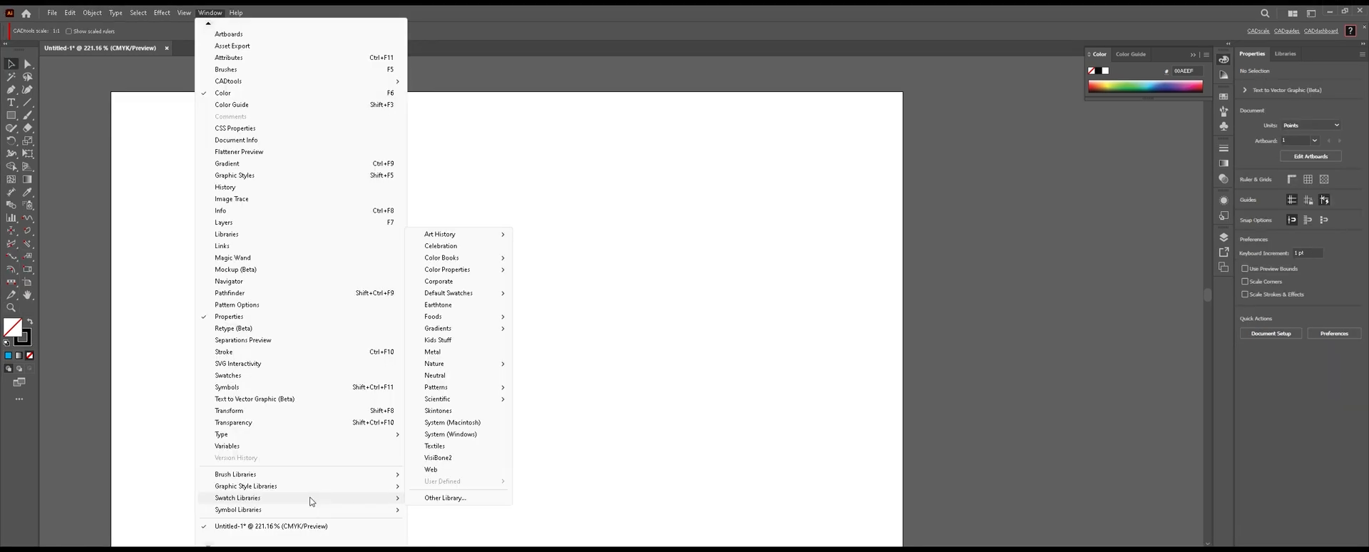
Open the CADtools symbol library Indoors - Colored and enlarge it beside the artwork to show more symbols
{"action": "mouse_move", "coordinate": [311, 509]}
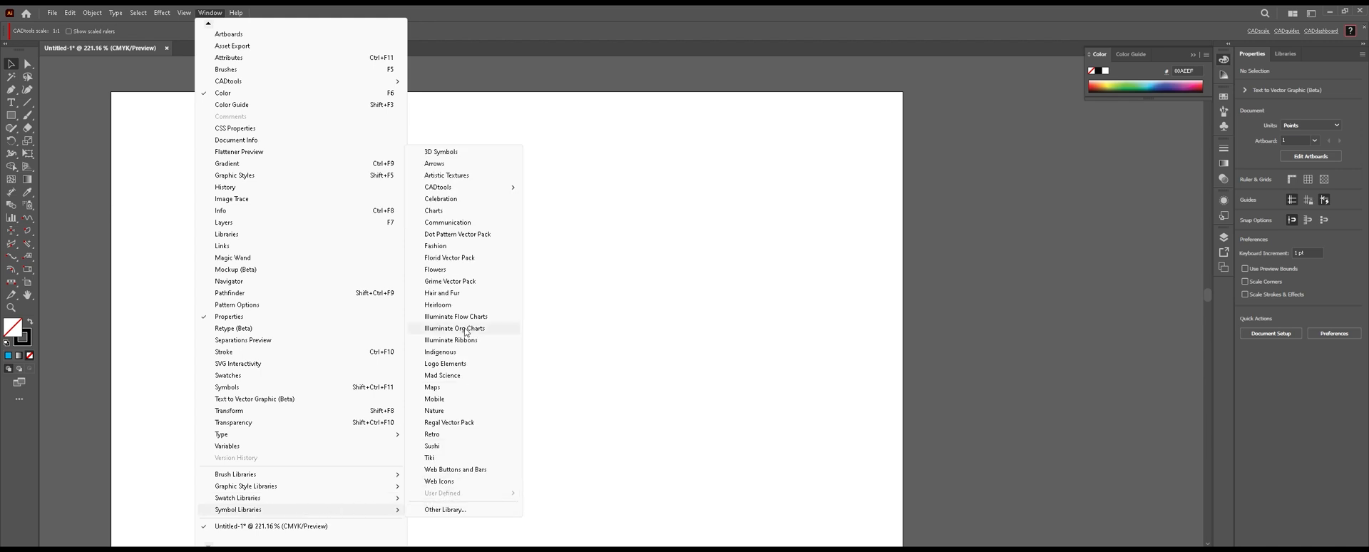
{"action": "mouse_move", "coordinate": [453, 190]}
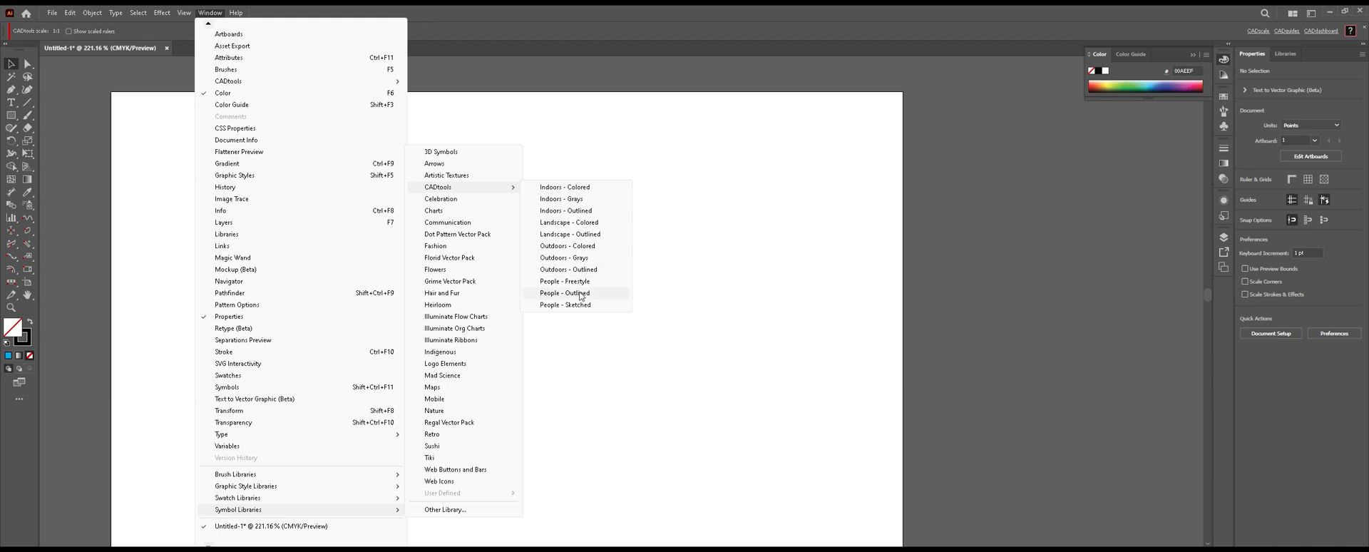
{"action": "left_click", "coordinate": [571, 187]}
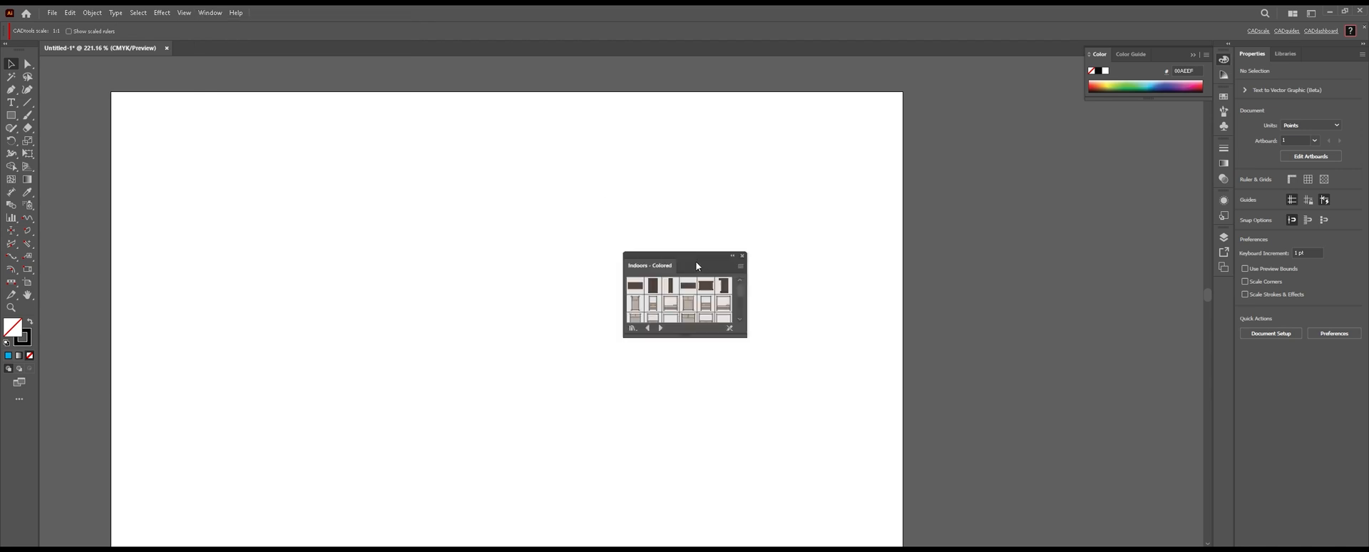
{"action": "left_click_drag", "start_coordinate": [697, 259], "coordinate": [790, 157]}
{"action": "left_click_drag", "start_coordinate": [829, 235], "coordinate": [871, 450]}
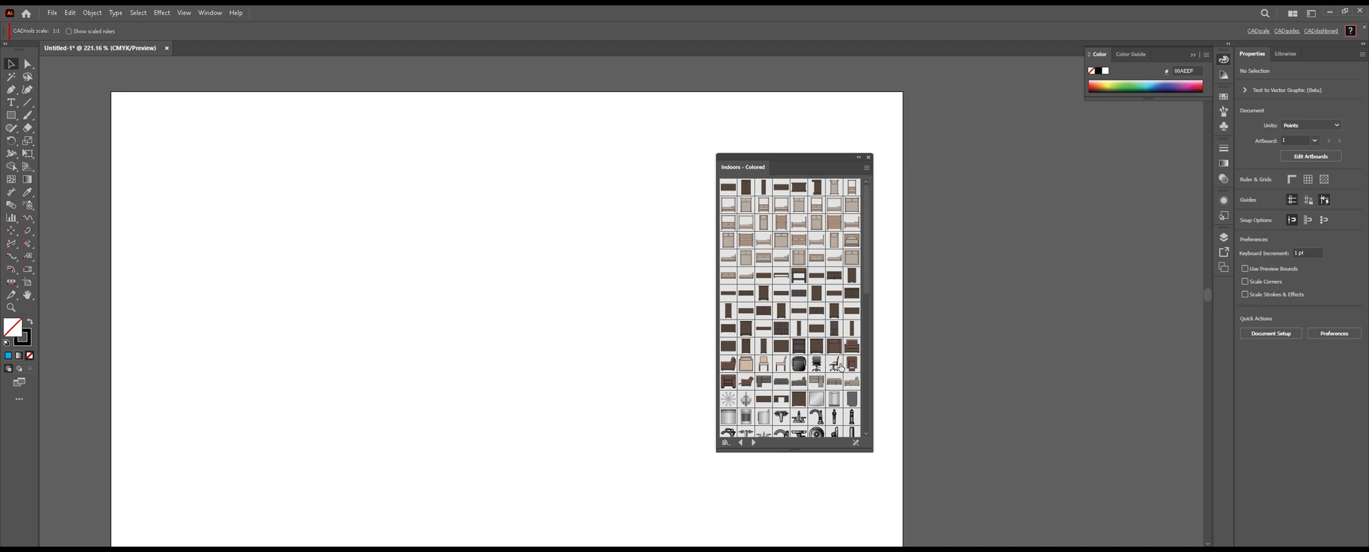
Place the Chair (office) - side symbol with a constrained width of 5 cm and move it toward the artboard's left edge
{"action": "left_click", "coordinate": [375, 286]}
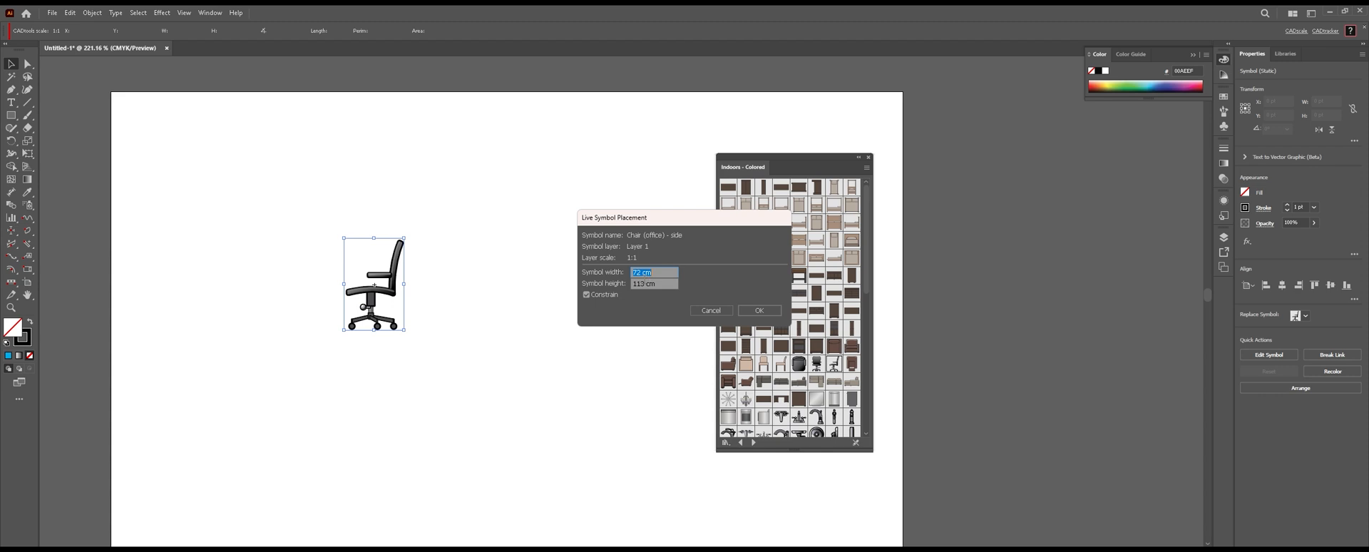
{"action": "type", "text": "5"}
{"action": "key", "text": "Tab"}
{"action": "left_click", "coordinate": [761, 311]}
{"action": "left_click_drag", "start_coordinate": [440, 217], "coordinate": [340, 226]}
Browse the rest of the indoor symbols and the following CADtools libraries, including Indoors - Grays and Landscape - Colored
{"action": "scroll", "coordinate": [784, 391], "scroll_direction": "down", "scroll_amount": 5}
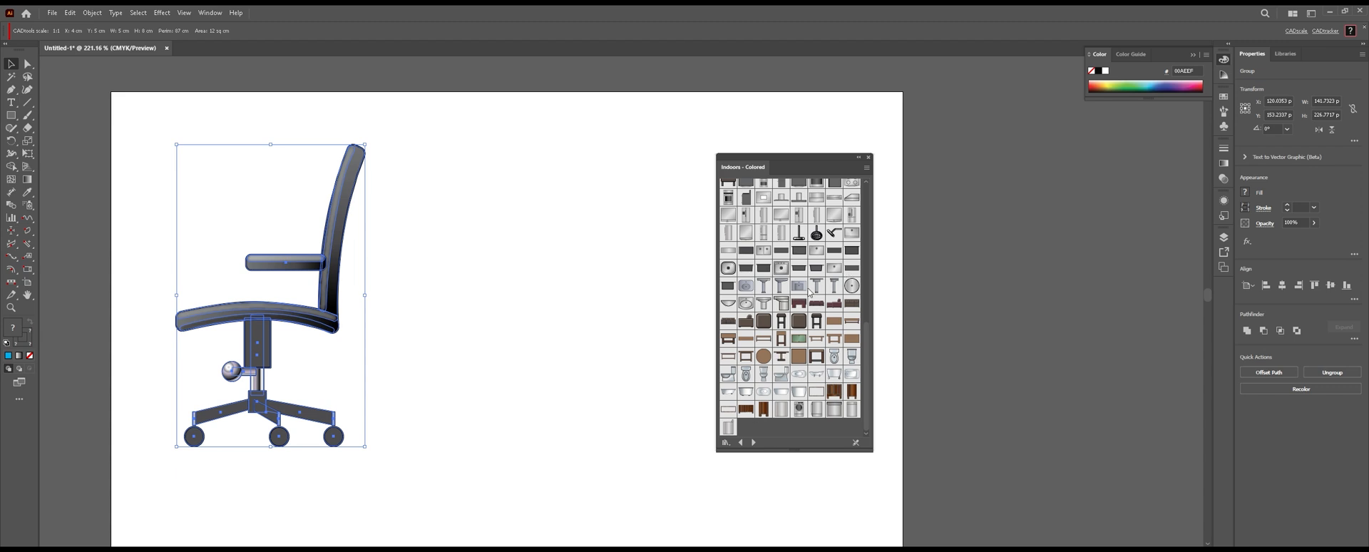
{"action": "left_click", "coordinate": [753, 442]}
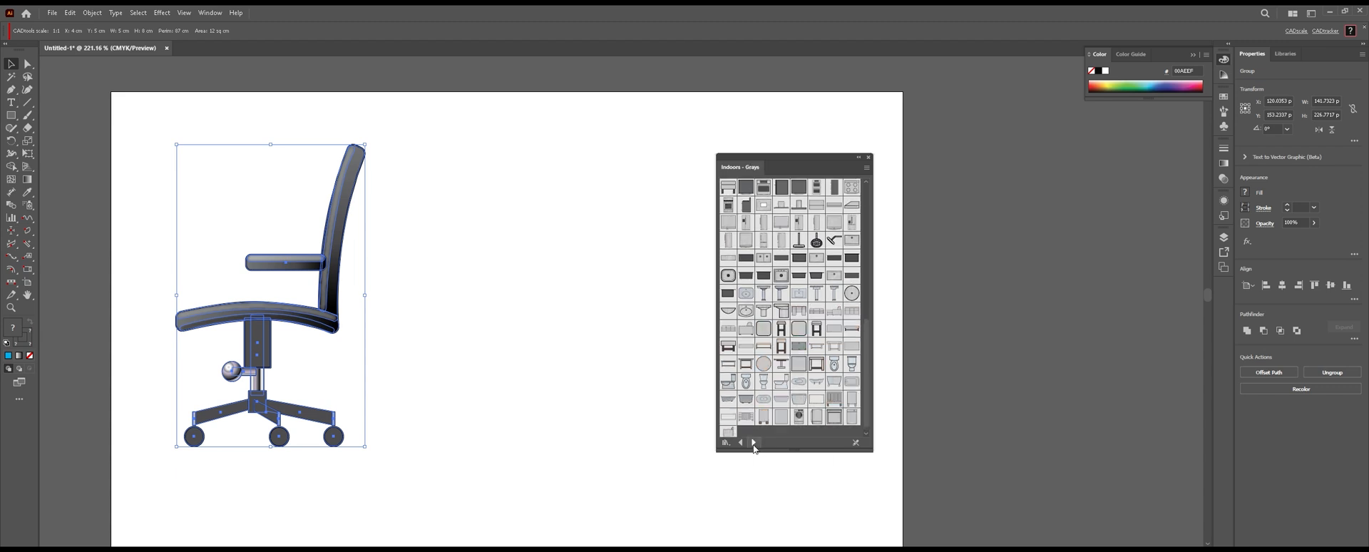
{"action": "left_click", "coordinate": [753, 442]}
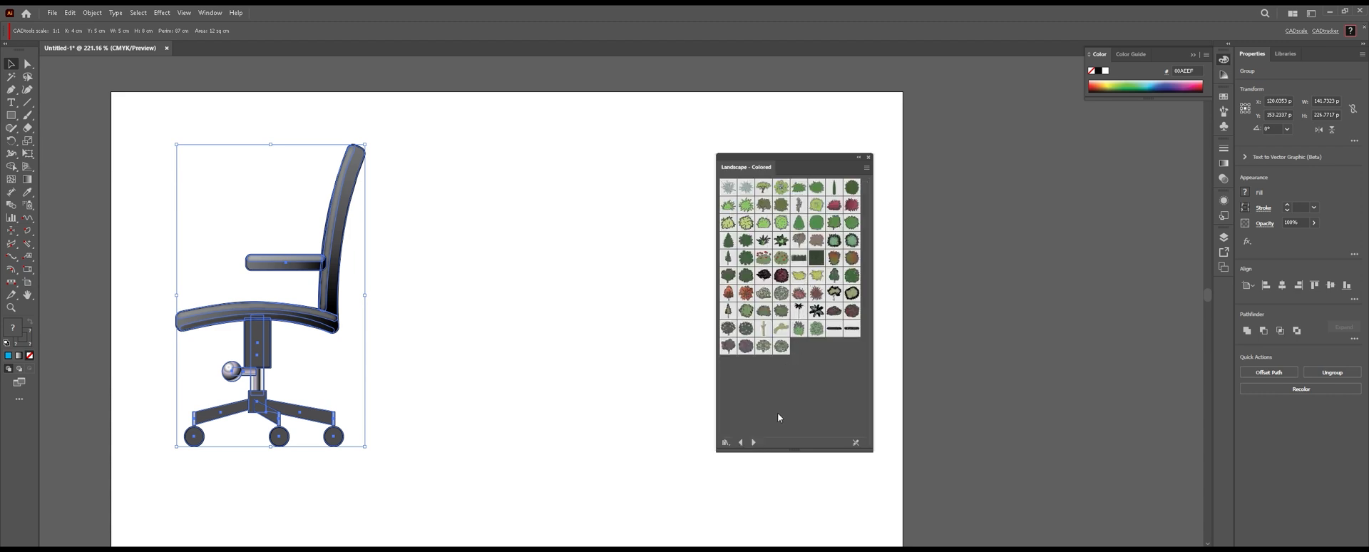
{"action": "left_click", "coordinate": [754, 443]}
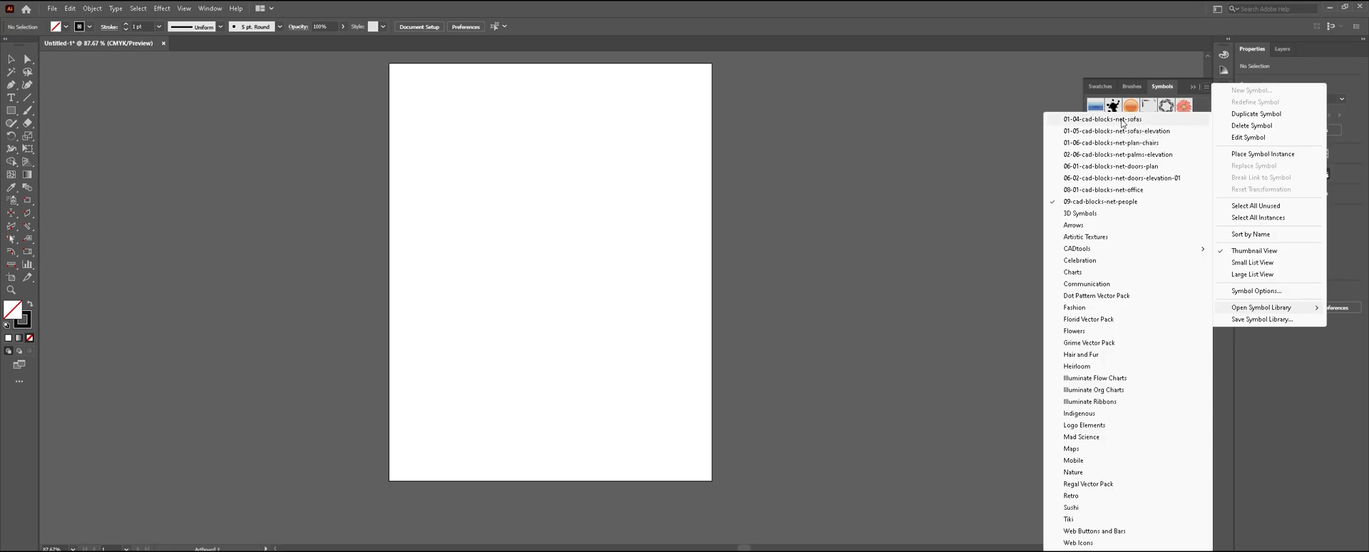
Open the 01-04-cad-blocks-net-sofas symbol library and enlarge it to show all its sofa symbols
{"action": "left_click", "coordinate": [1121, 122]}
{"action": "left_click_drag", "start_coordinate": [883, 207], "coordinate": [878, 117]}
{"action": "left_click_drag", "start_coordinate": [916, 203], "coordinate": [920, 415]}
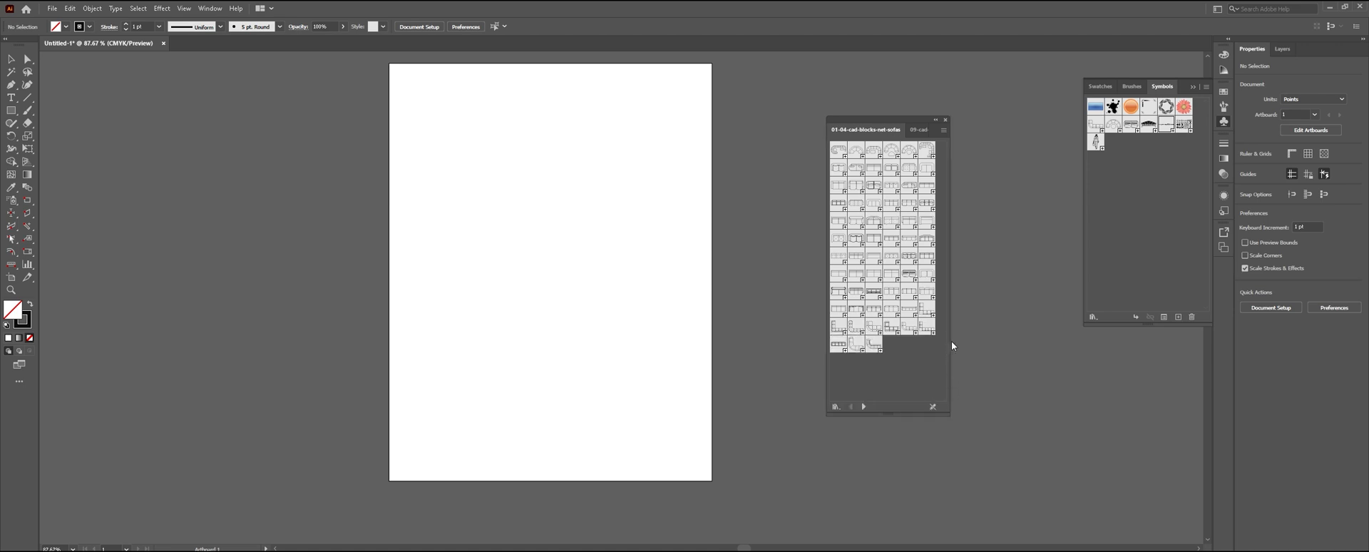
{"action": "left_click_drag", "start_coordinate": [949, 340], "coordinate": [996, 338]}
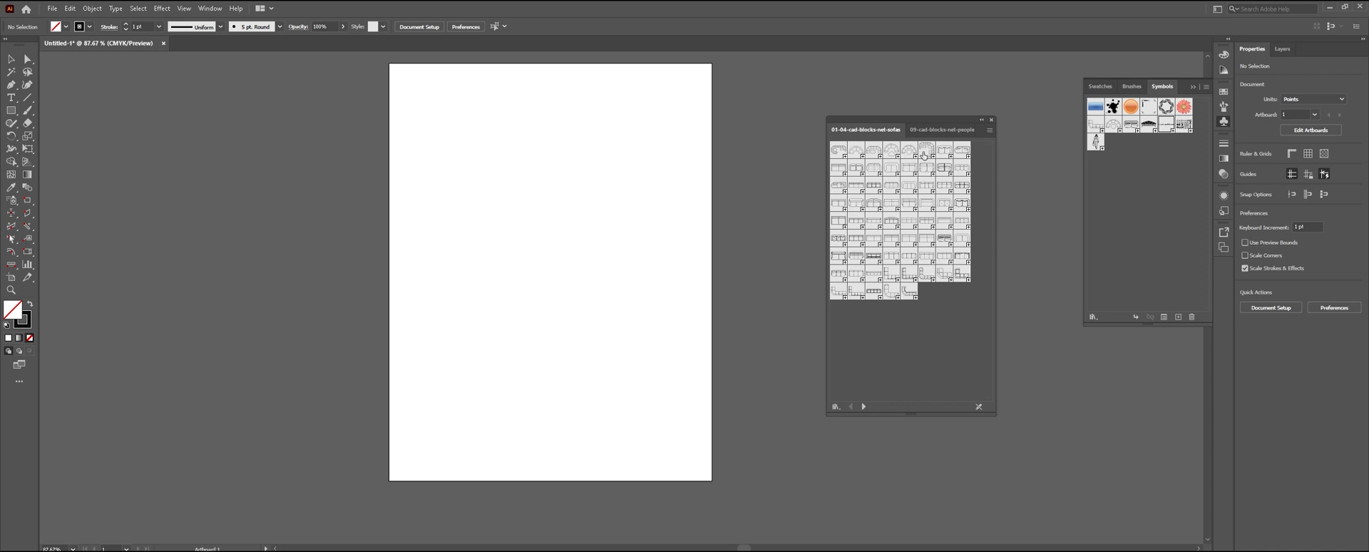
Place the curved corner sofa symbol on the artboard, scale it to about 254 pt square, and move it near the top
{"action": "left_click_drag", "start_coordinate": [478, 207], "coordinate": [479, 158]}
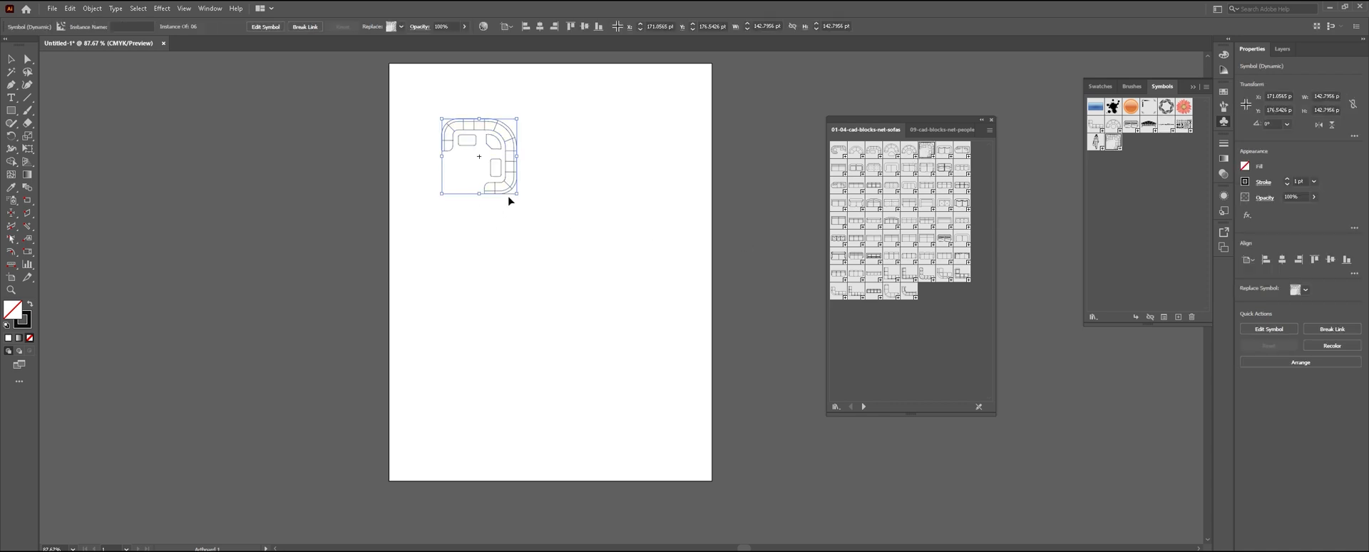
{"action": "left_click_drag", "start_coordinate": [518, 195], "coordinate": [577, 253]}
{"action": "left_click", "coordinate": [619, 208]}
{"action": "left_click", "coordinate": [564, 147]}
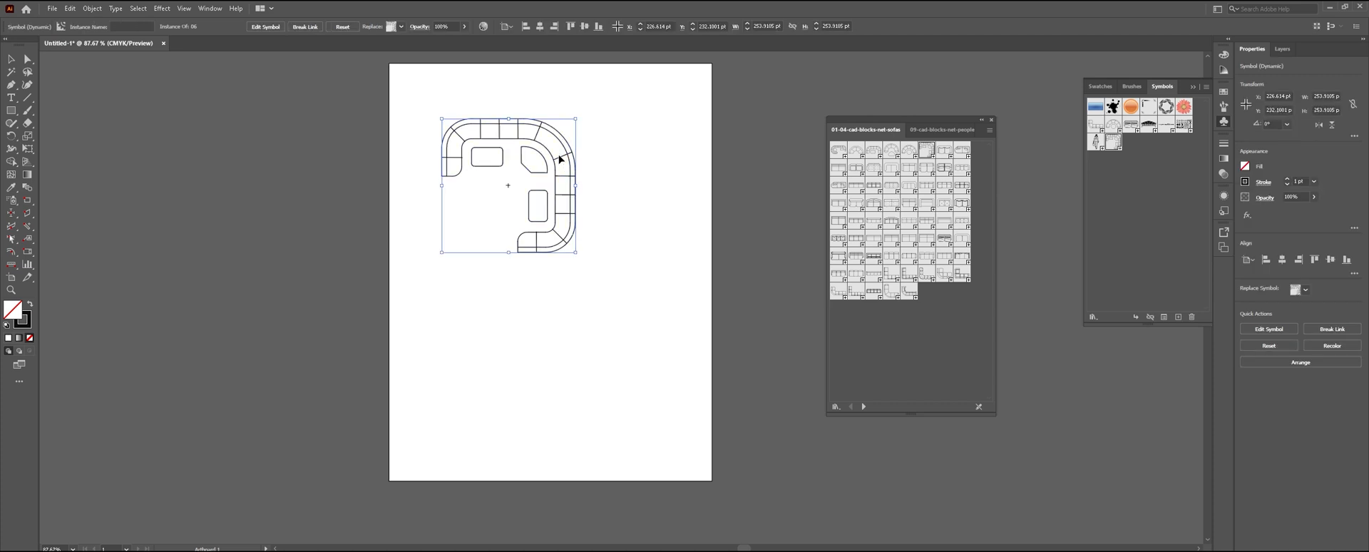
{"action": "left_click_drag", "start_coordinate": [553, 171], "coordinate": [558, 152]}
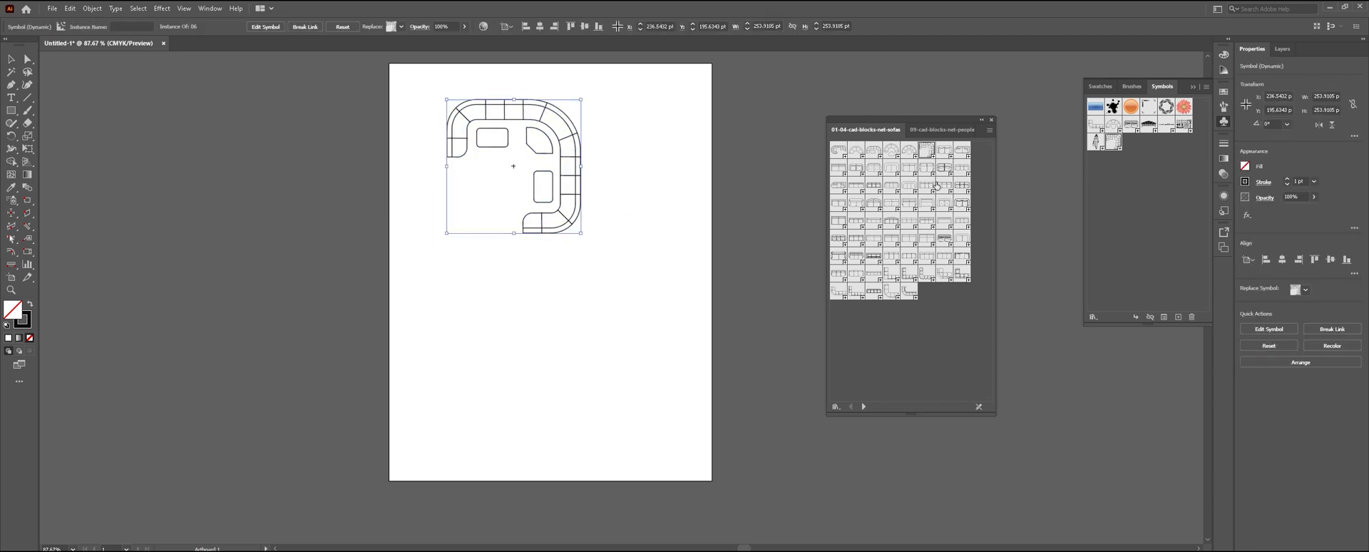
Place a two-seat sofa symbol with one rounded end below the curved sofa, and add another sofa symbol from the library
{"action": "left_click_drag", "start_coordinate": [507, 318], "coordinate": [644, 249]}
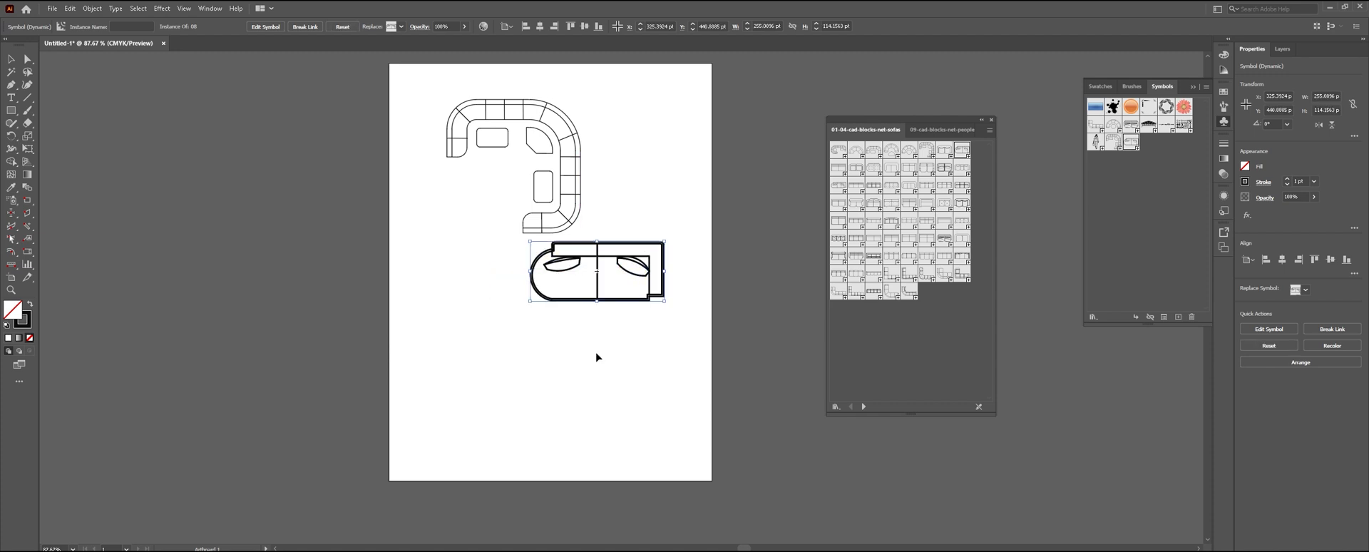
{"action": "left_click", "coordinate": [569, 447]}
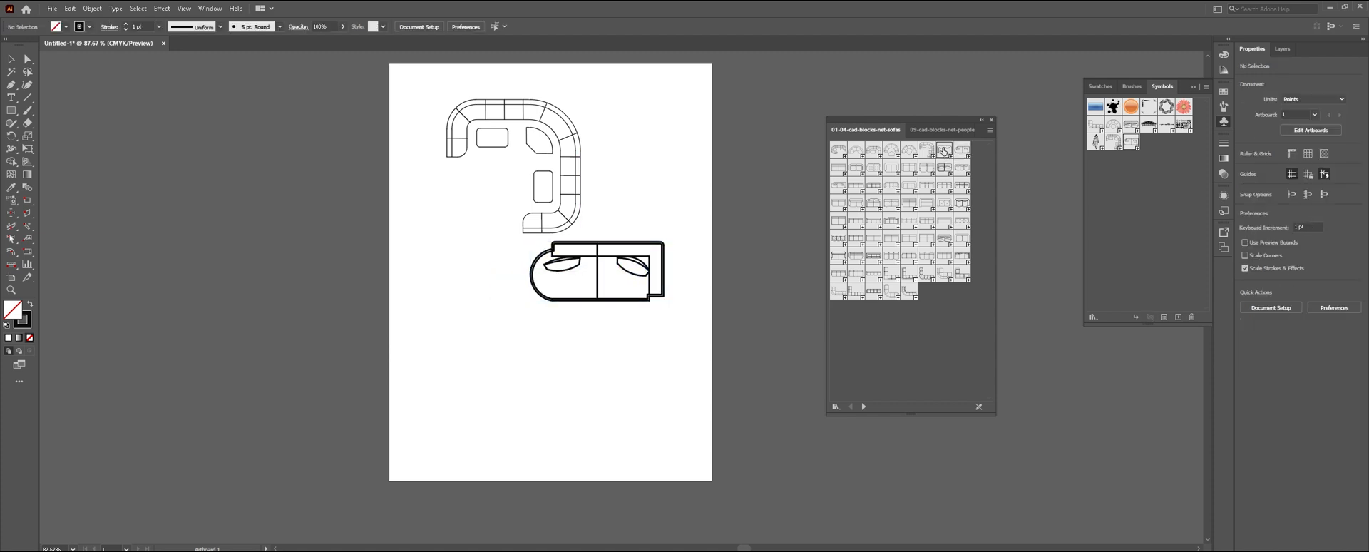
{"action": "left_click_drag", "start_coordinate": [500, 357], "coordinate": [474, 231]}
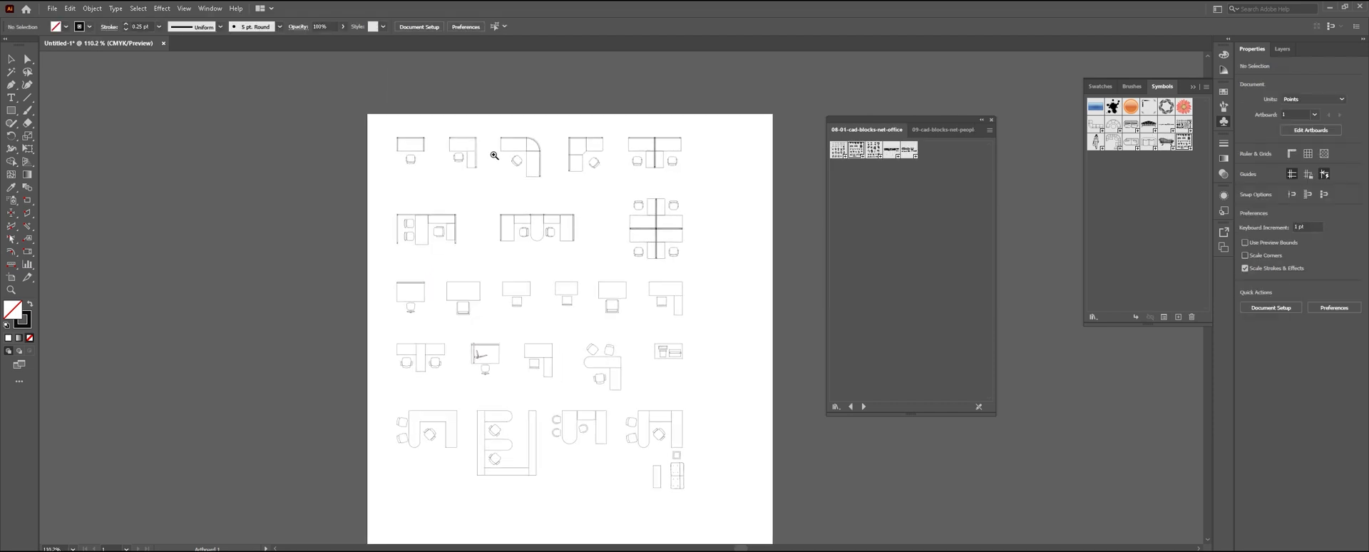
Delete the office desk symbol from the artboard and place the third symbol of the 08-01-cad-blocks-net-office library instead
{"action": "left_click_drag", "start_coordinate": [494, 156], "coordinate": [450, 155]}
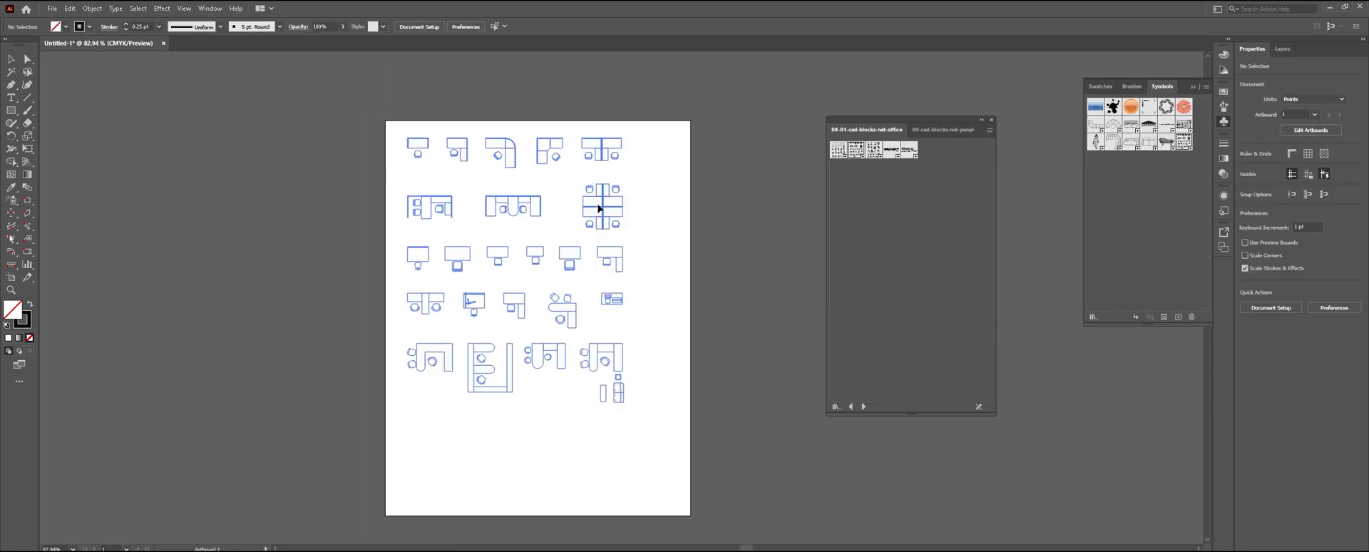
{"action": "left_click_drag", "start_coordinate": [602, 208], "coordinate": [488, 220]}
{"action": "key", "text": "Delete"}
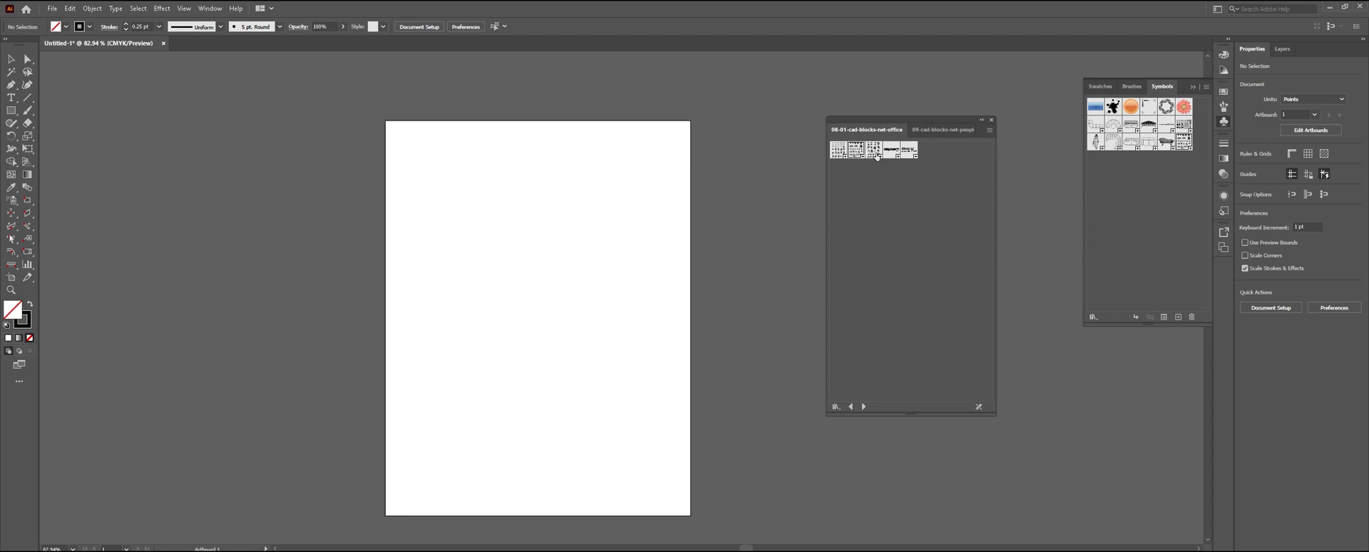
{"action": "left_click_drag", "start_coordinate": [877, 156], "coordinate": [841, 237]}
{"action": "left_click_drag", "start_coordinate": [538, 273], "coordinate": [561, 287]}
Examine the desks, workstations and side-view office chairs in the placed office furniture symbol up close
{"action": "scroll", "coordinate": [499, 285], "scroll_direction": "up", "scroll_amount": 1}
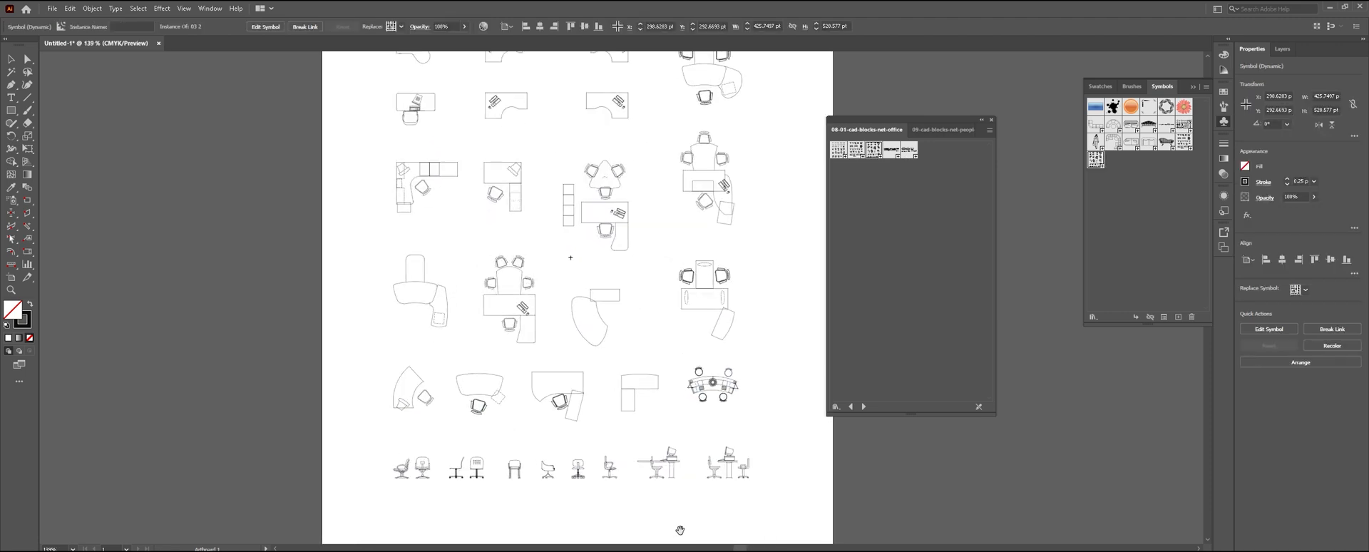
{"action": "left_click_drag", "start_coordinate": [679, 529], "coordinate": [675, 439]}
{"action": "left_click_drag", "start_coordinate": [389, 394], "coordinate": [563, 403]}
{"action": "left_click_drag", "start_coordinate": [599, 264], "coordinate": [480, 442]}
{"action": "left_click_drag", "start_coordinate": [822, 162], "coordinate": [518, 413]}
{"action": "left_click_drag", "start_coordinate": [606, 285], "coordinate": [522, 339]}
{"action": "left_click_drag", "start_coordinate": [620, 196], "coordinate": [584, 376]}
{"action": "left_click_drag", "start_coordinate": [639, 339], "coordinate": [615, 351]}
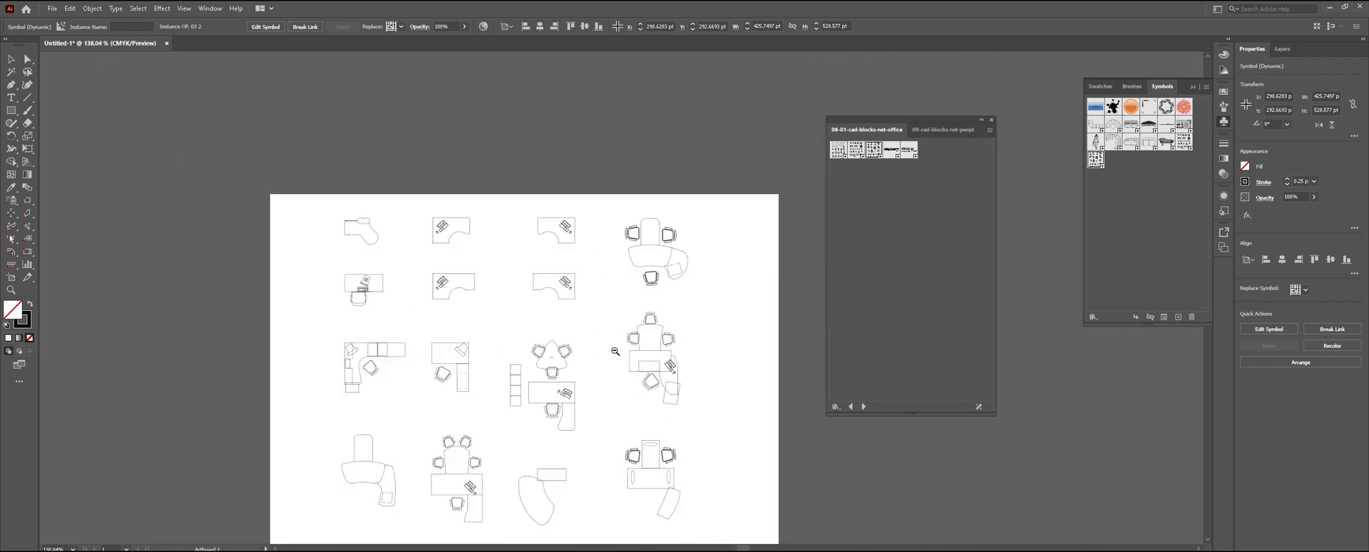
{"action": "left_click_drag", "start_coordinate": [583, 434], "coordinate": [560, 251]}
{"action": "left_click_drag", "start_coordinate": [585, 250], "coordinate": [551, 280]}
{"action": "left_click_drag", "start_coordinate": [555, 231], "coordinate": [549, 262]}
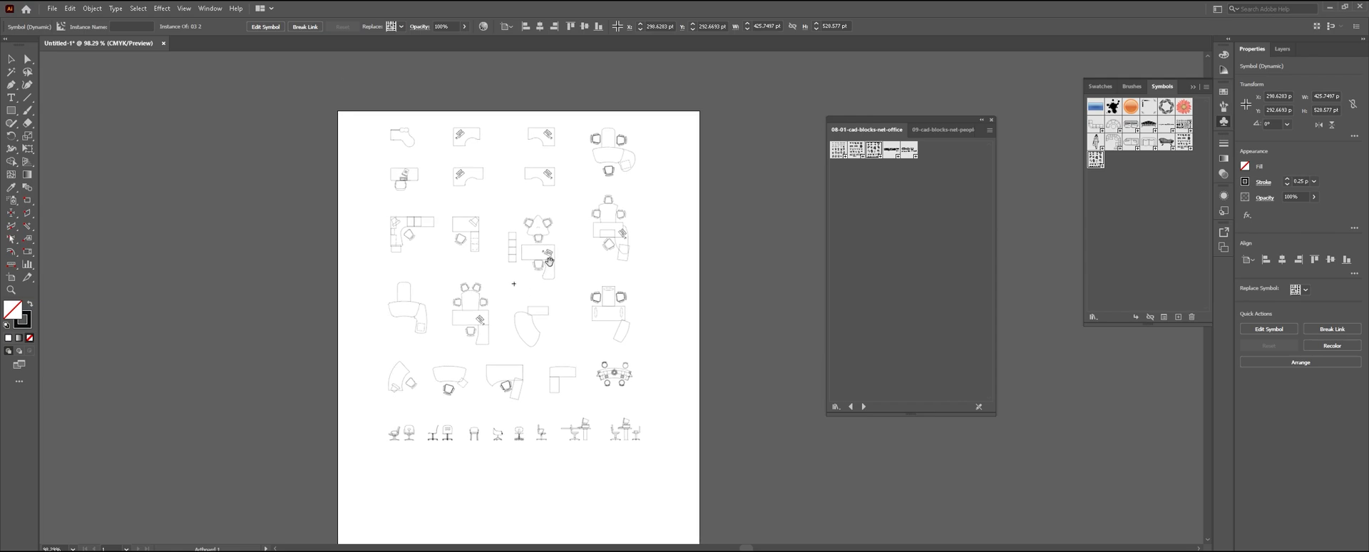